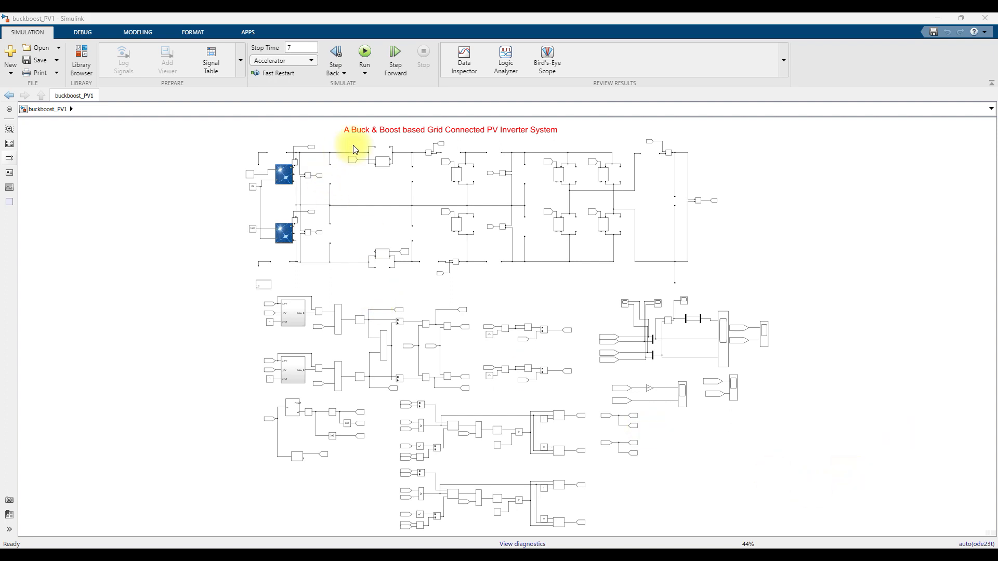
- View the inverter circuit in the model, then switch to the PDF paper in Edge and examine the dual buck-boost inverter schematic in Fig. 1
scroll(353, 145, "up", 3)
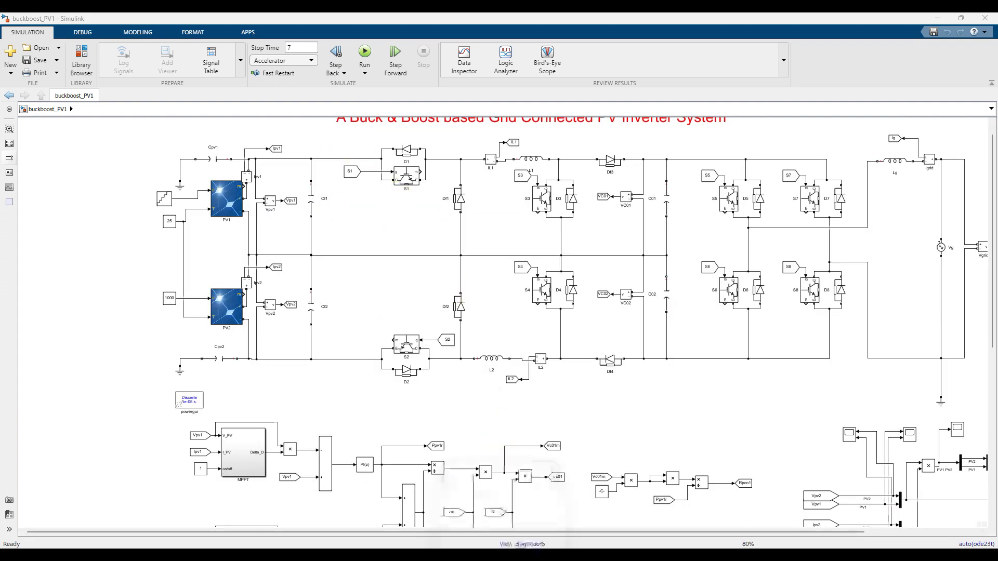
key("alt+Tab")
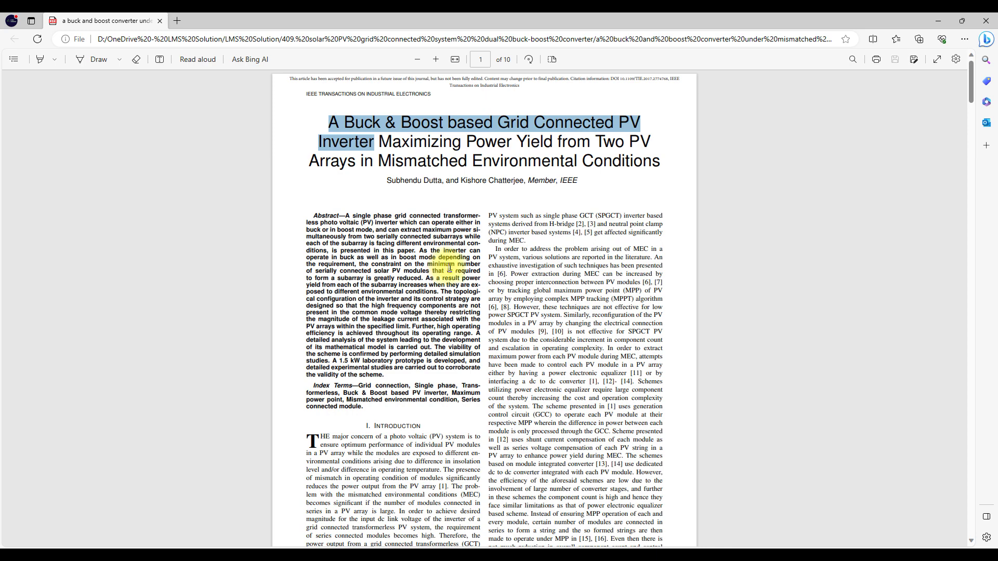
scroll(451, 270, "down", 10)
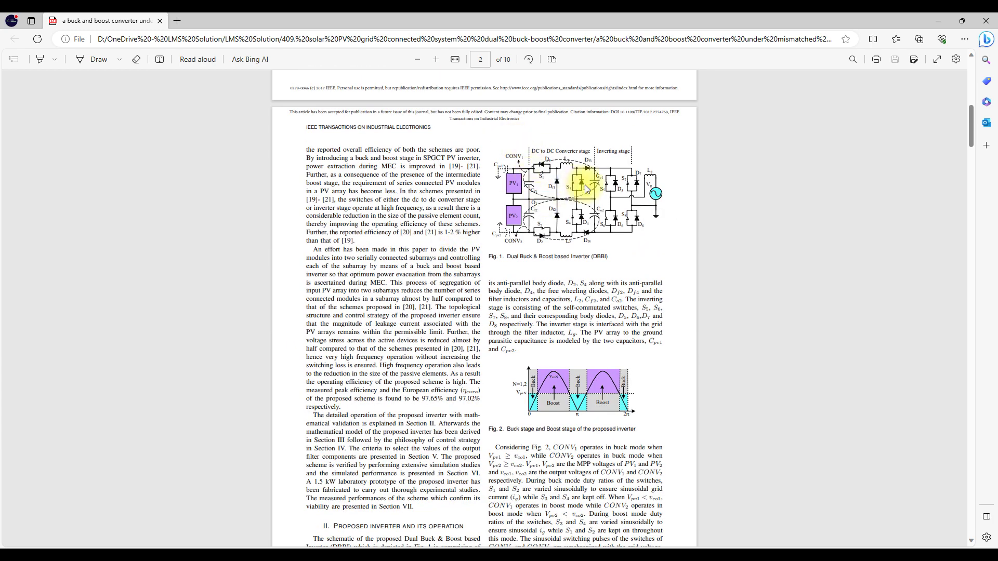
scroll(585, 185, "up", 3)
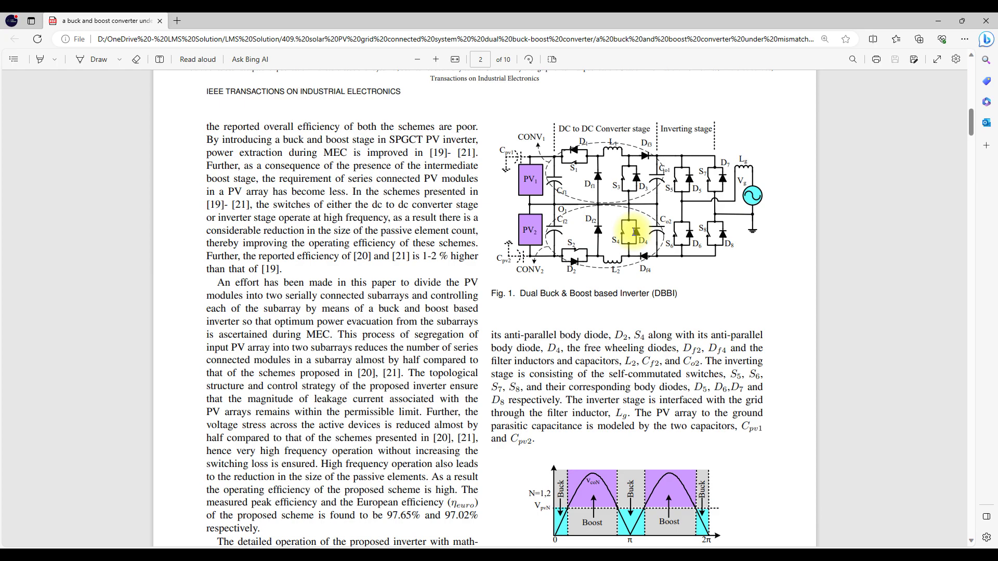
- Examine the control configuration of the proposed inverter in Fig. 5 on page 5 of the paper
scroll(634, 232, "down", 20)
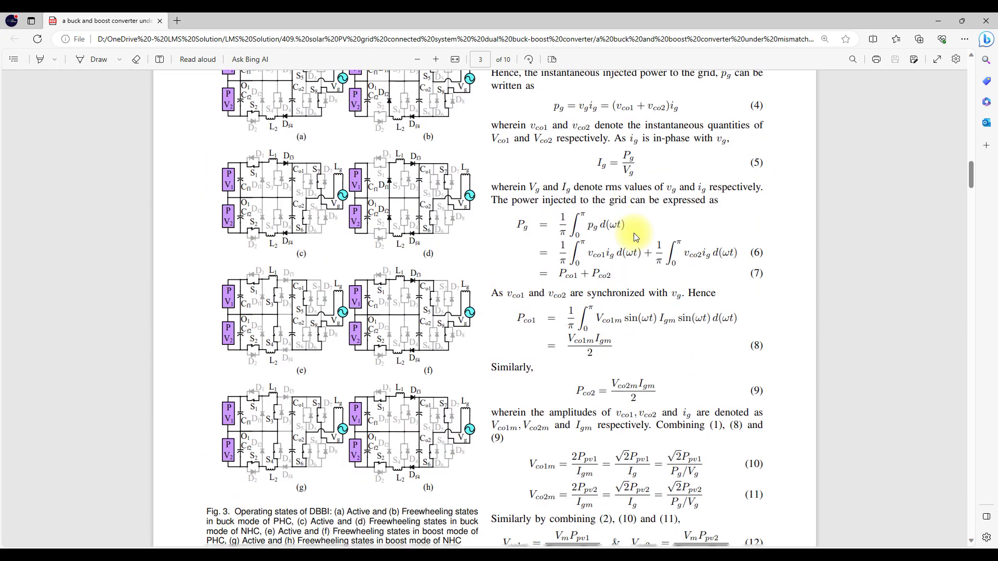
scroll(634, 233, "down", 20)
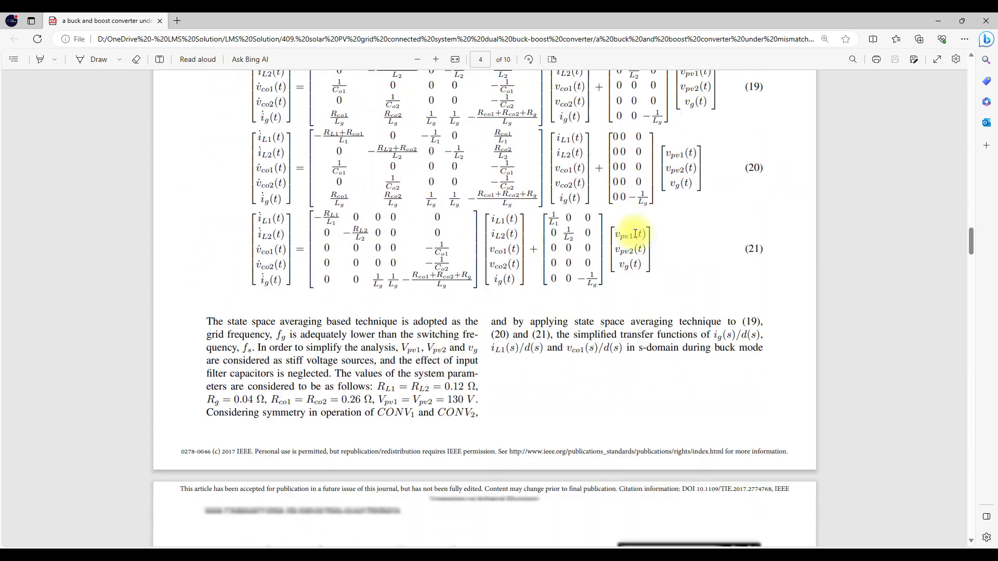
scroll(635, 233, "down", 1)
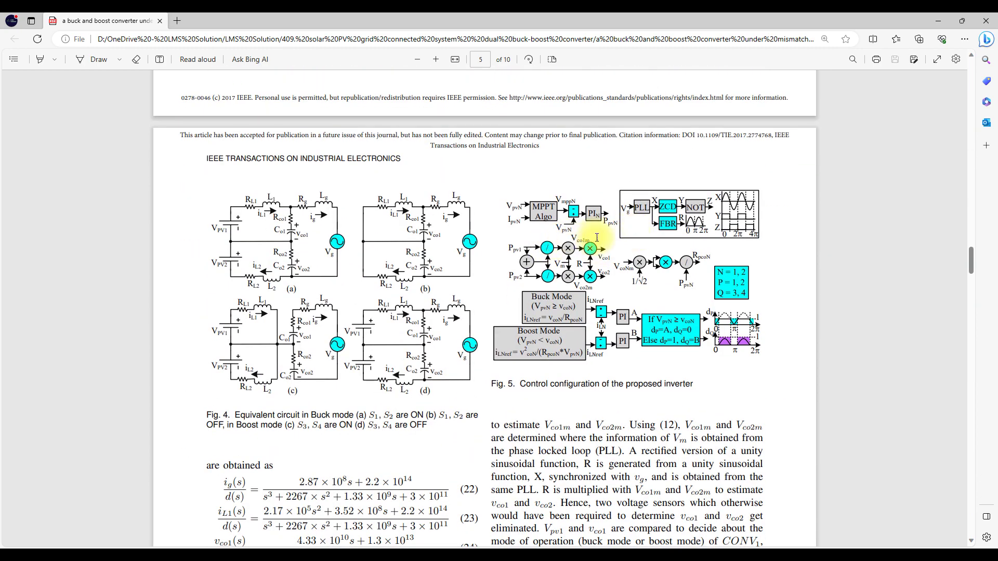
scroll(634, 255, "up", 1, "ctrl")
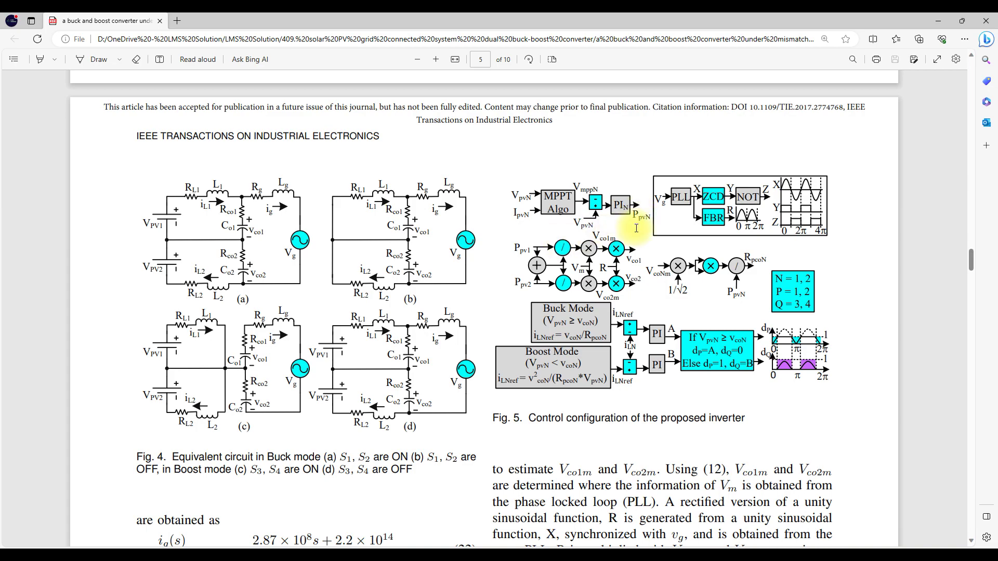
scroll(636, 226, "up", 7)
scroll(630, 226, "down", 8)
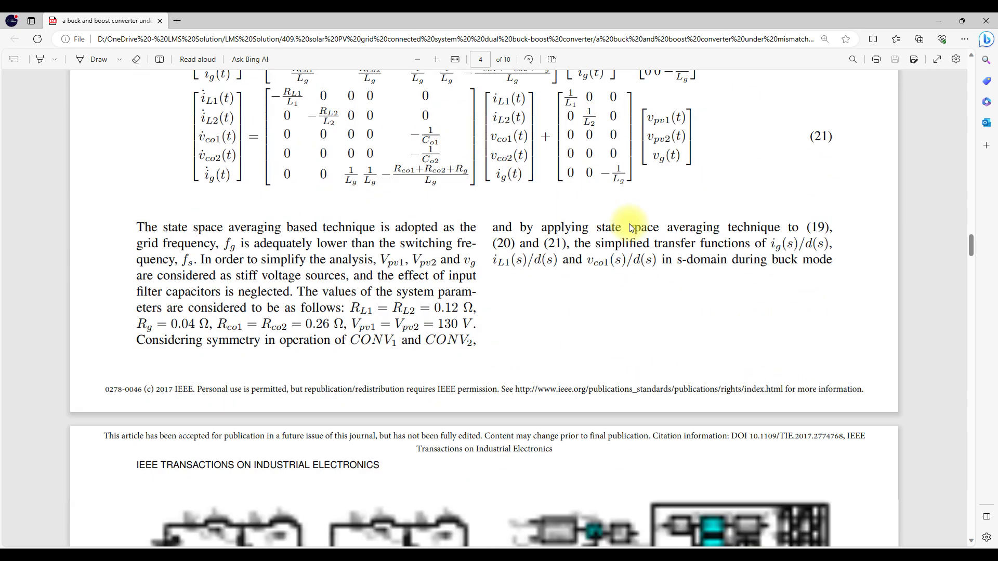
scroll(627, 221, "down", 5)
scroll(620, 214, "up", 6)
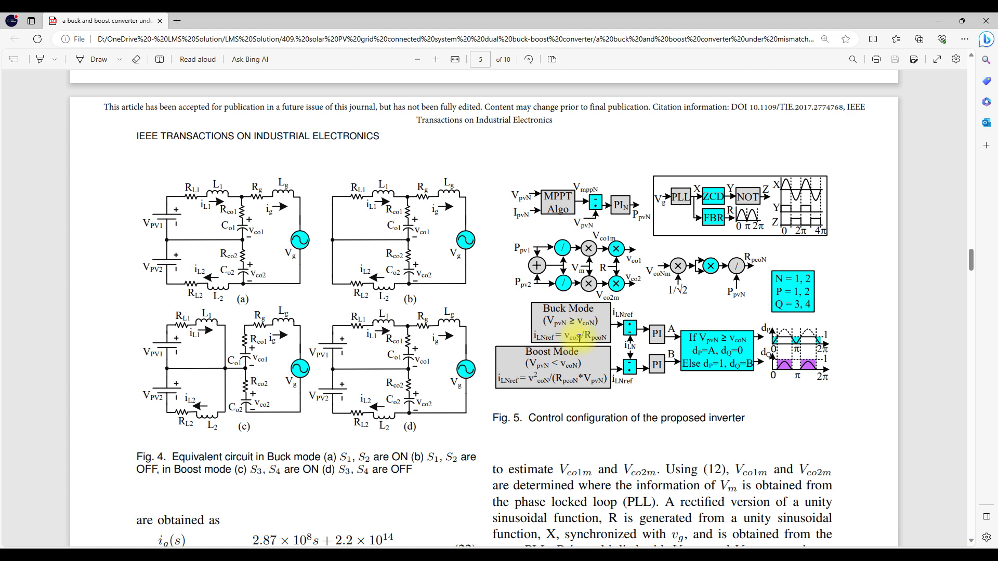
scroll(556, 333, "down", 3)
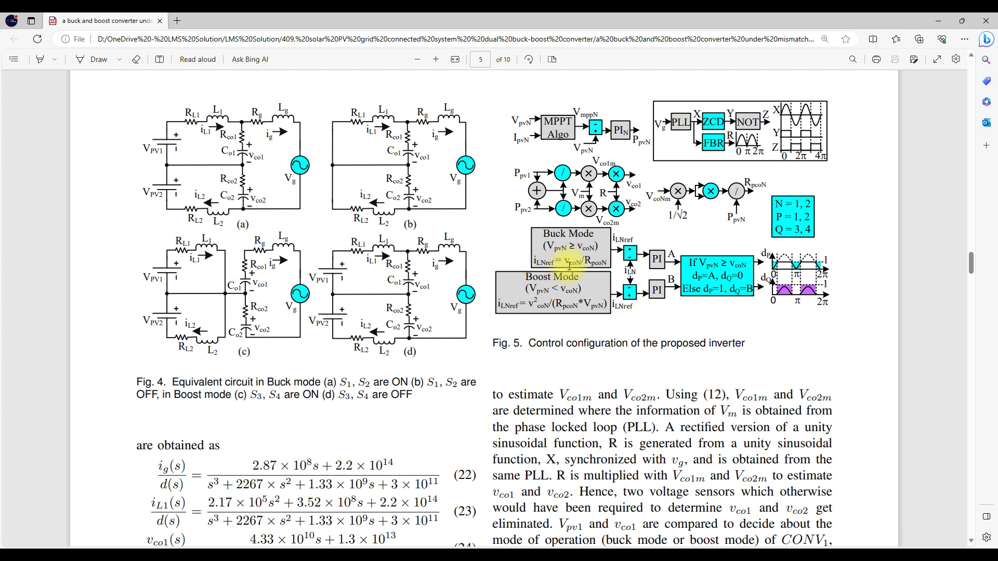
- Mark the buck and boost mode current-reference equations, the comparators and the PI outputs in Fig. 5 with the screen pen, then clear the marks
key("F11")
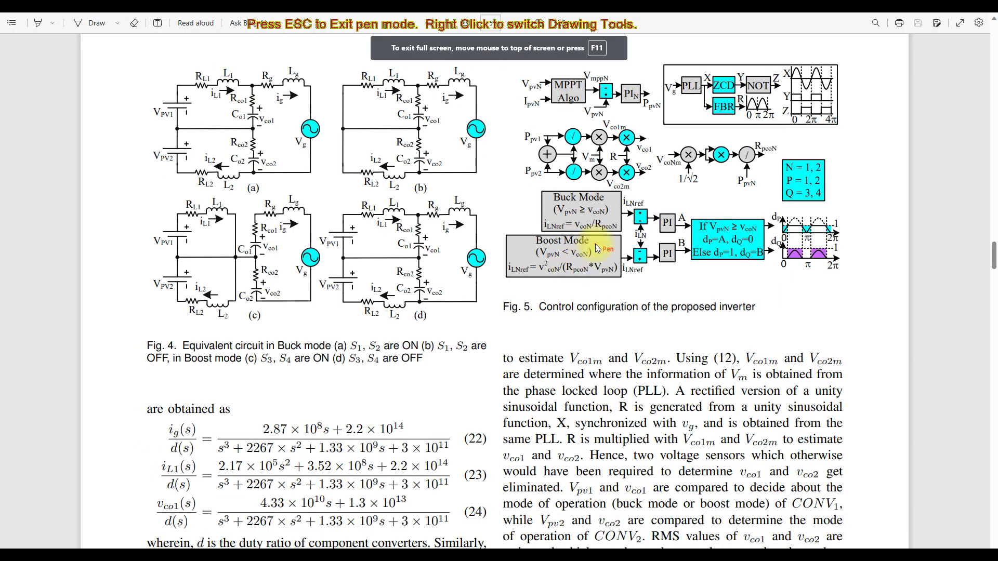
left_click_drag(539, 228, 552, 223)
left_click_drag(506, 268, 523, 267)
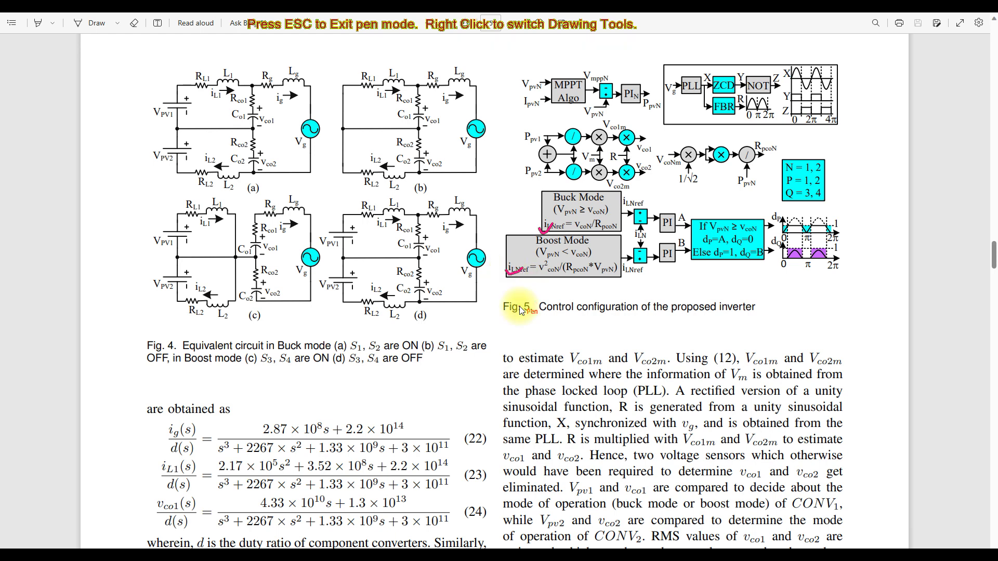
left_click_drag(578, 233, 589, 234)
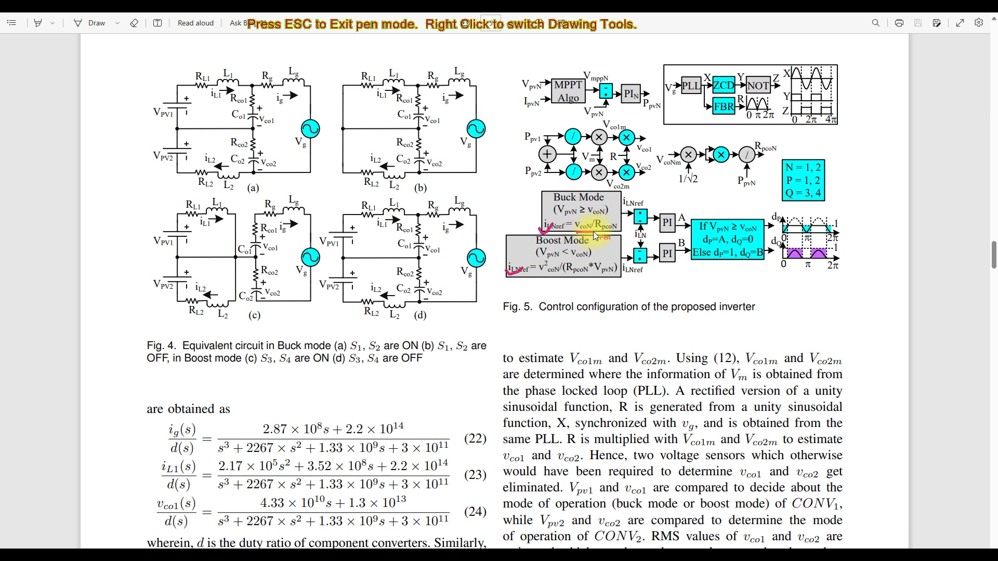
left_click_drag(599, 234, 617, 233)
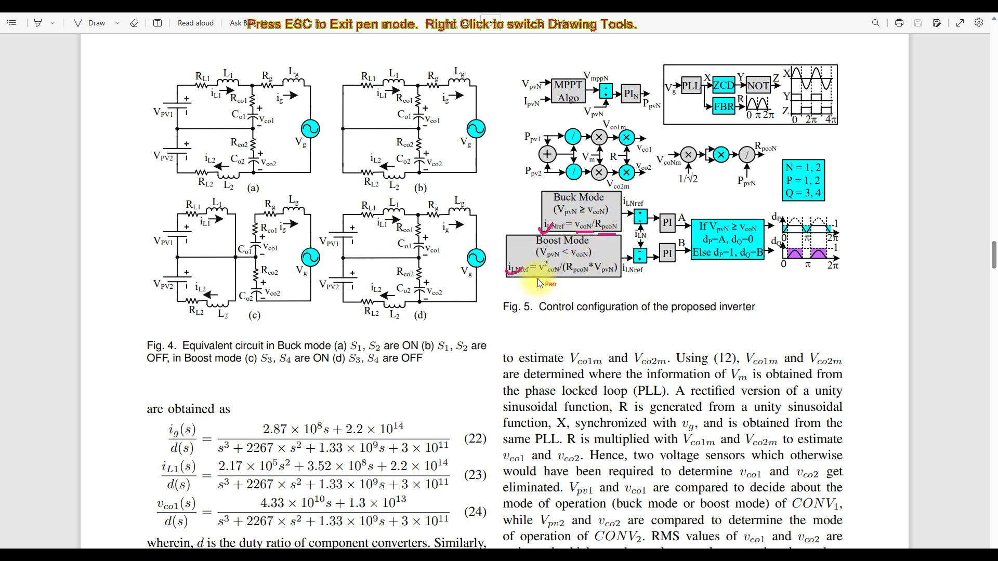
left_click_drag(541, 277, 560, 276)
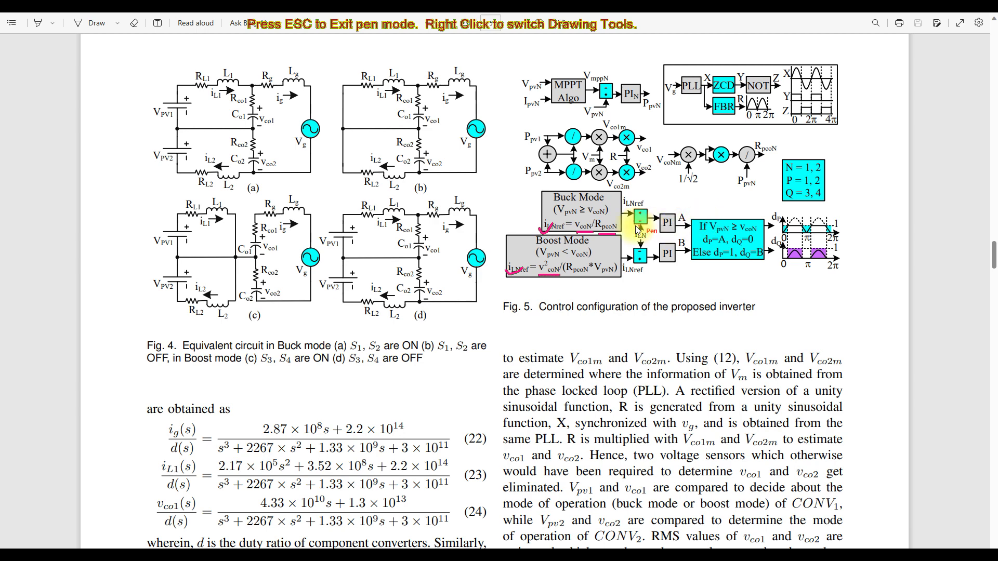
left_click_drag(630, 199, 646, 196)
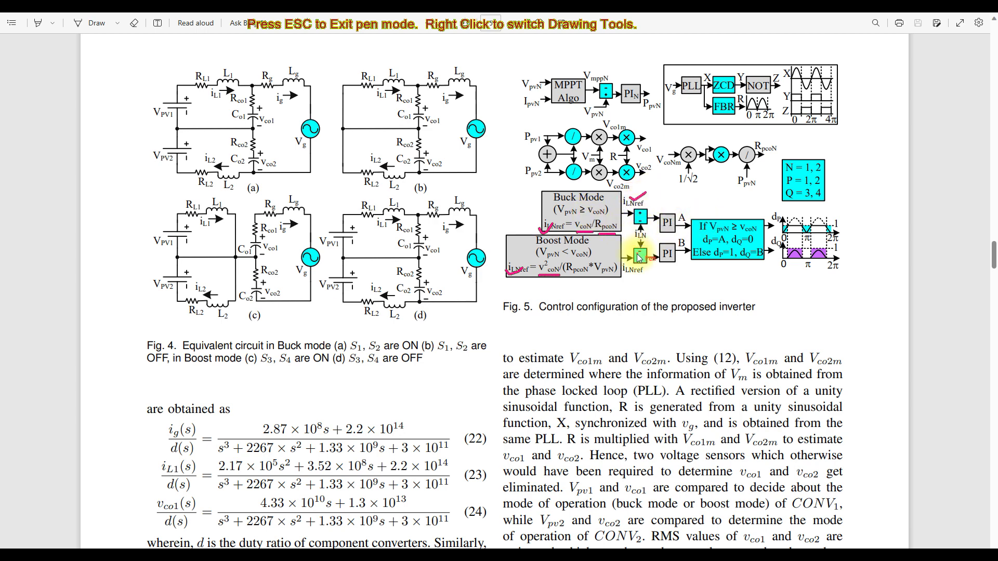
left_click_drag(623, 259, 647, 234)
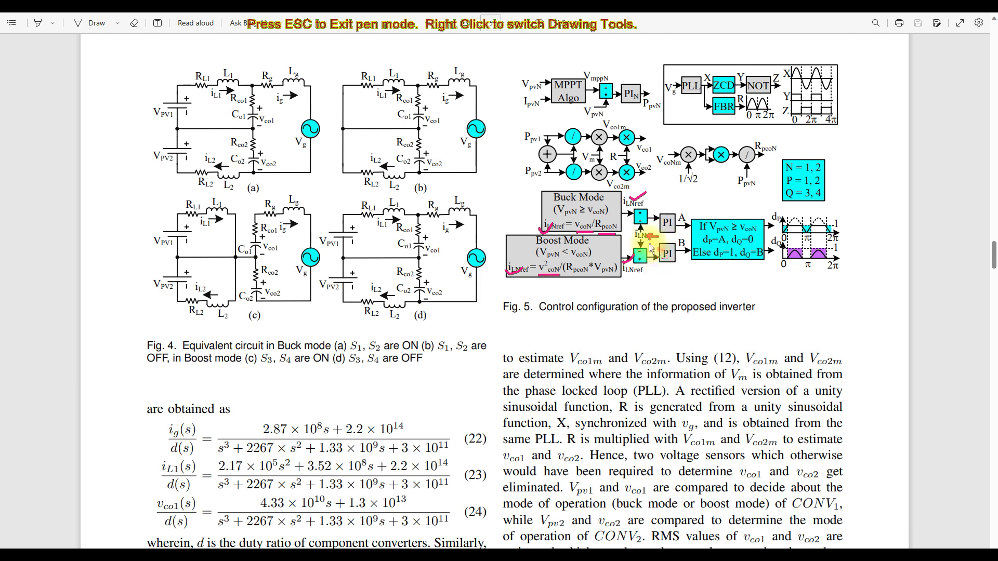
left_click_drag(676, 210, 684, 205)
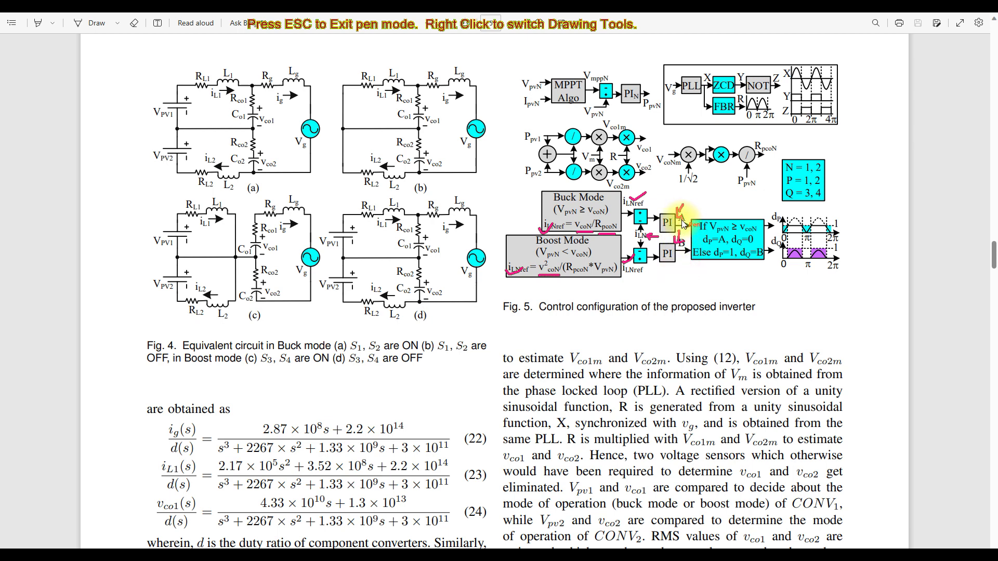
key("Escape")
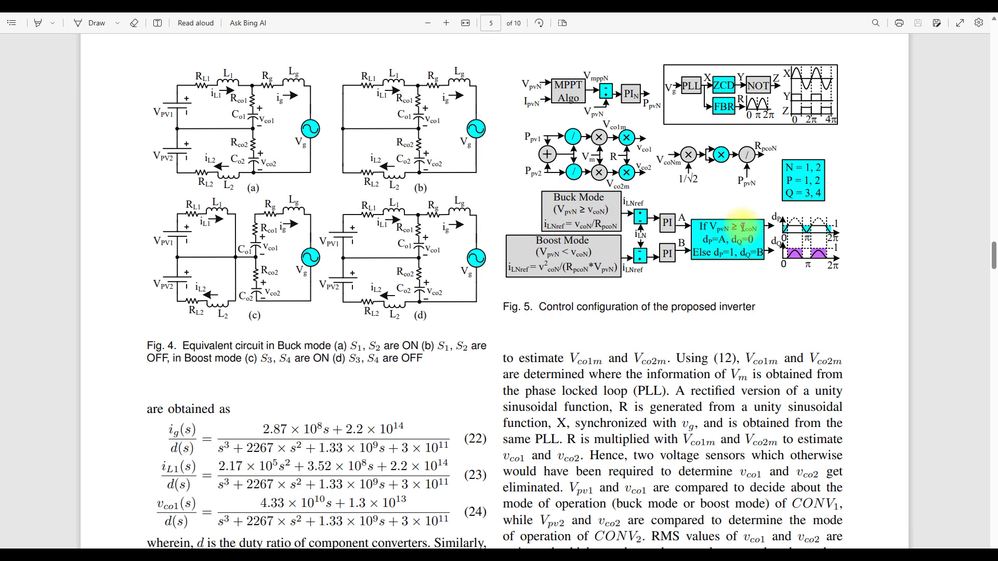
- Leave full screen, underline the voltage condition and duty-ratio rules in Fig. 5 and tick the dP output with the screen pen, then clear the marks
key("F11")
key("F9")
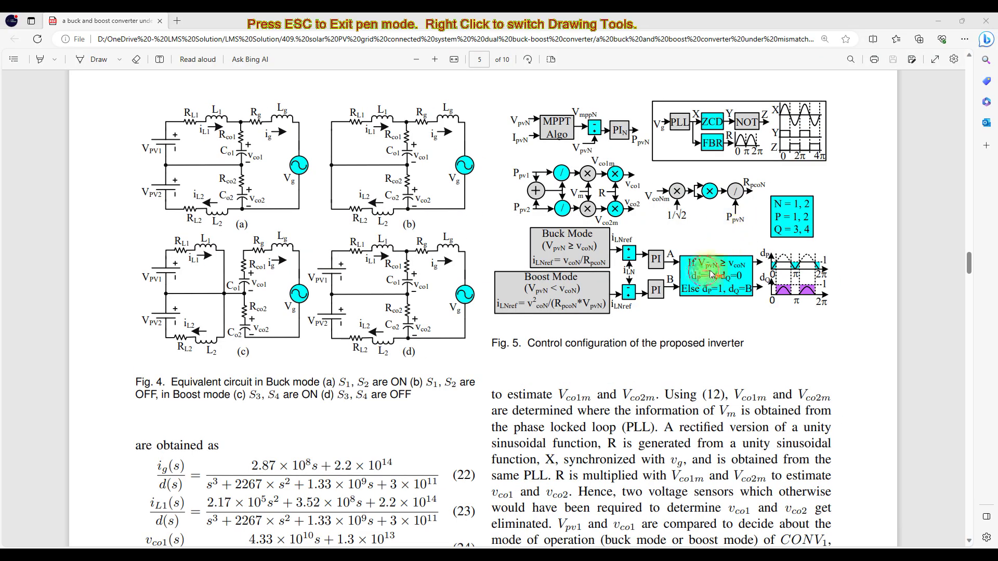
left_click_drag(746, 270, 704, 270)
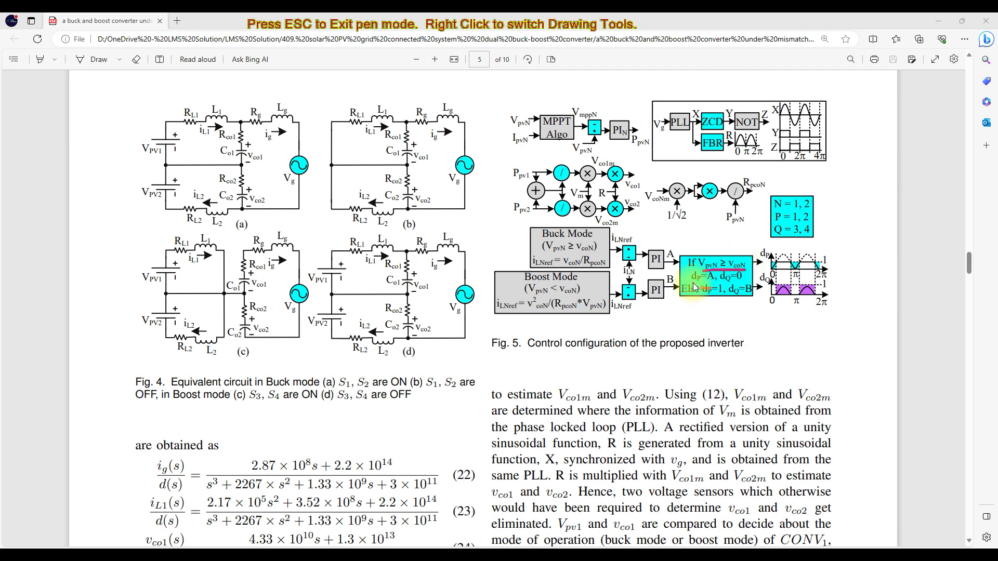
left_click_drag(691, 282, 746, 283)
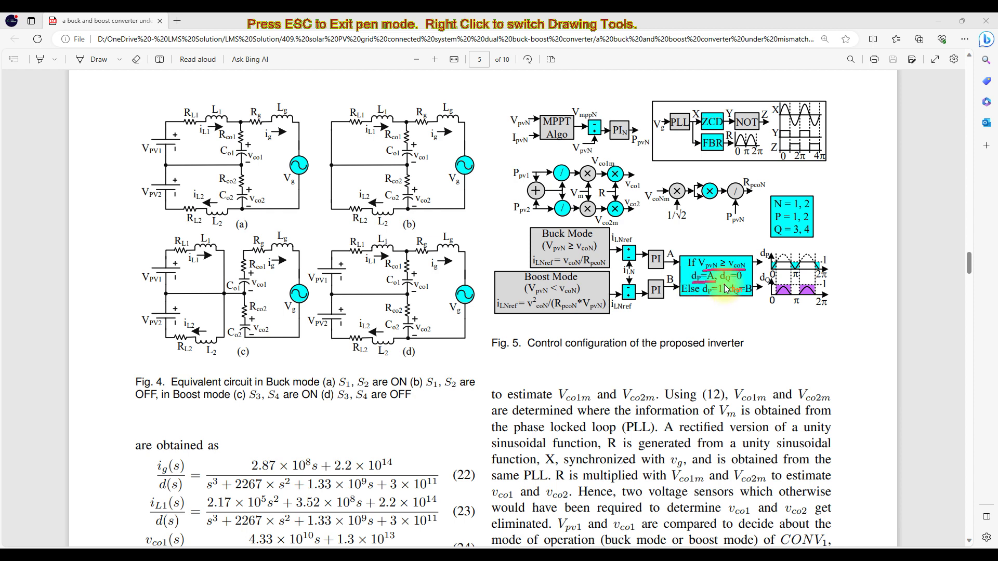
left_click_drag(702, 295, 751, 294)
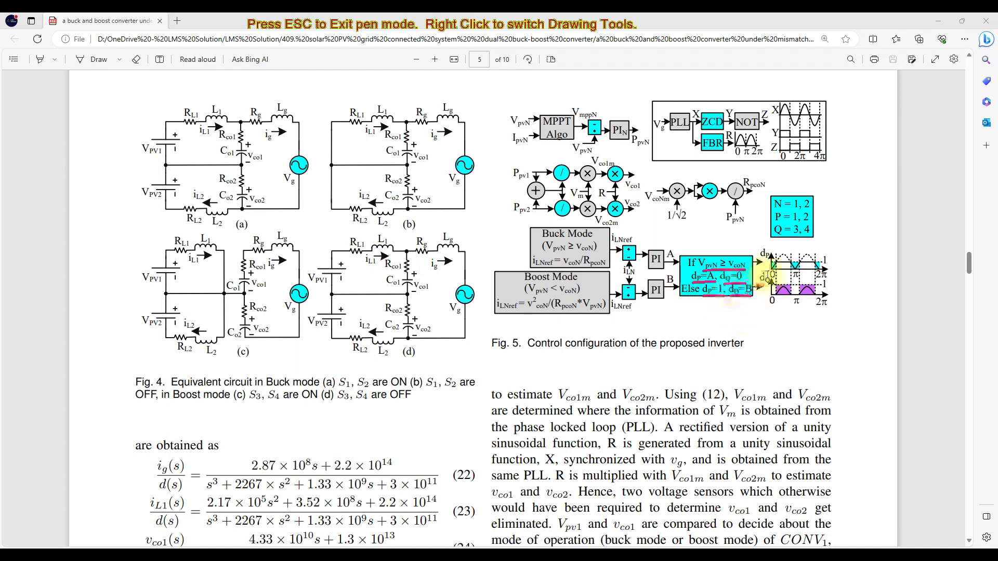
left_click_drag(763, 264, 784, 254)
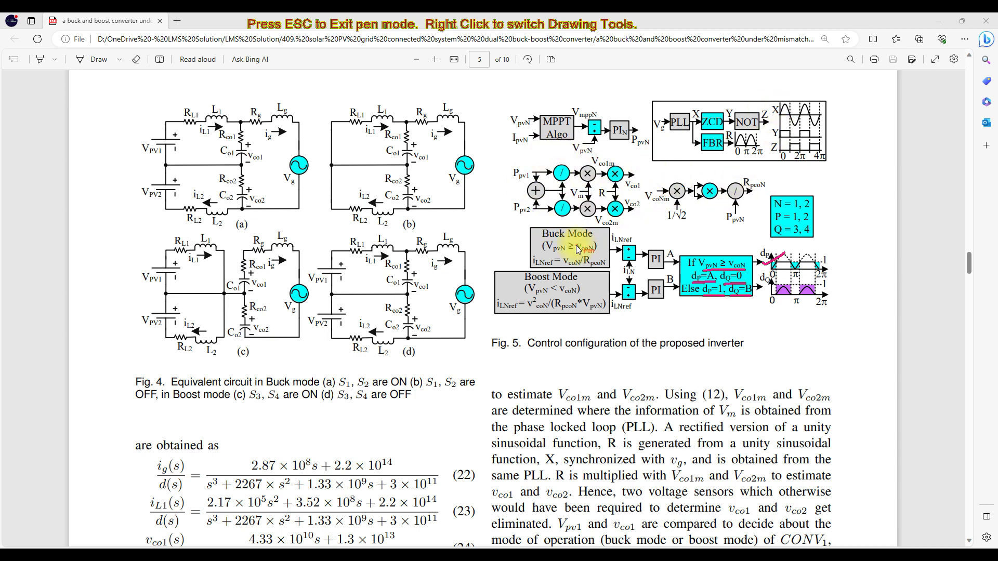
key("Escape")
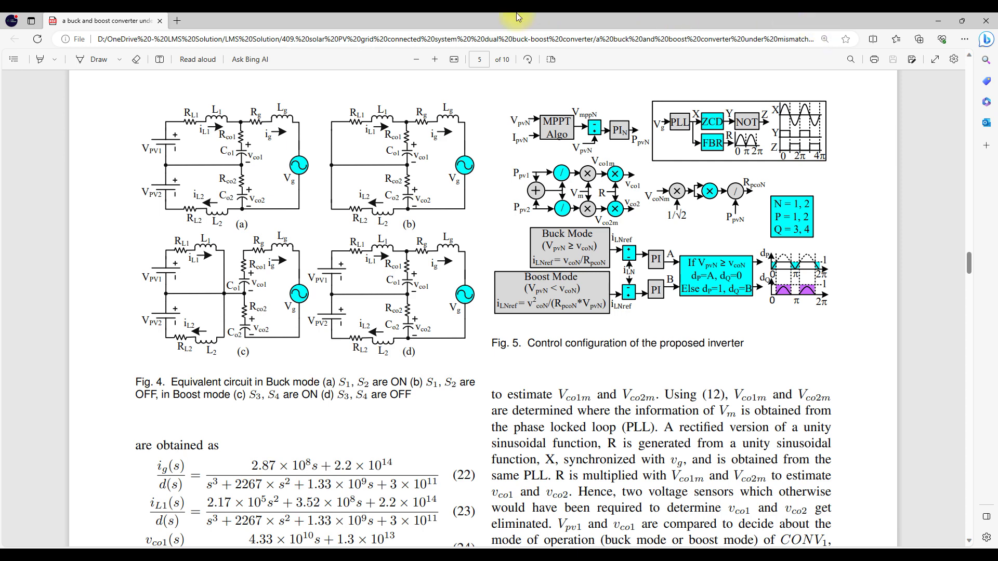
- Arrange the Simulink model buckboost_PV1 and the PDF paper side by side, both at full screen height
left_click(931, 23)
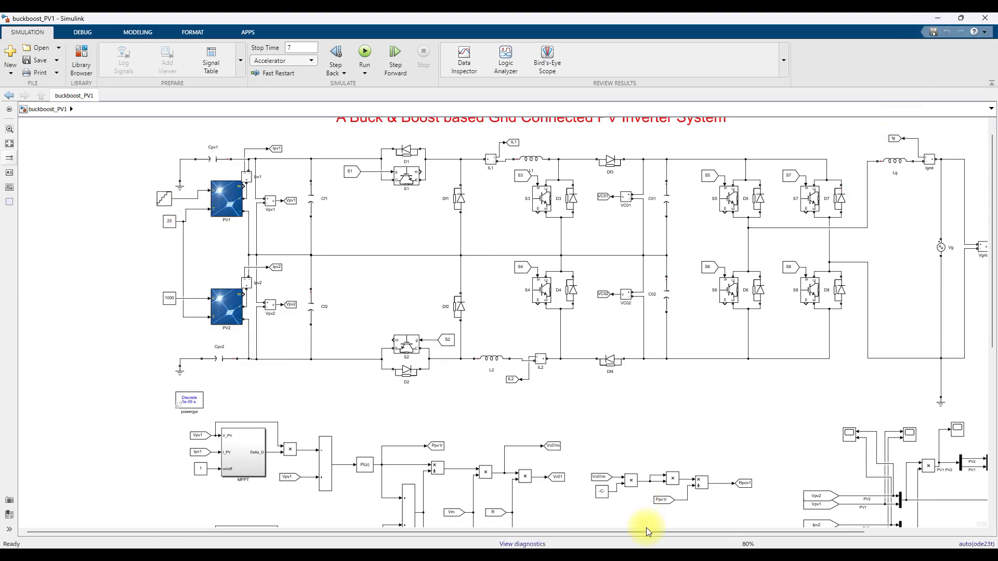
left_click(964, 19)
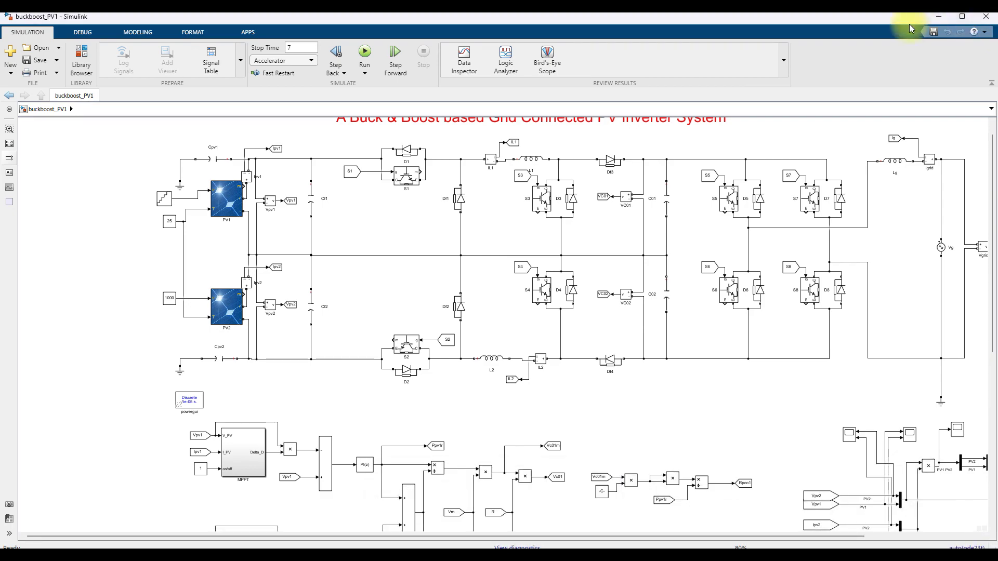
left_click_drag(869, 27, 4, 30)
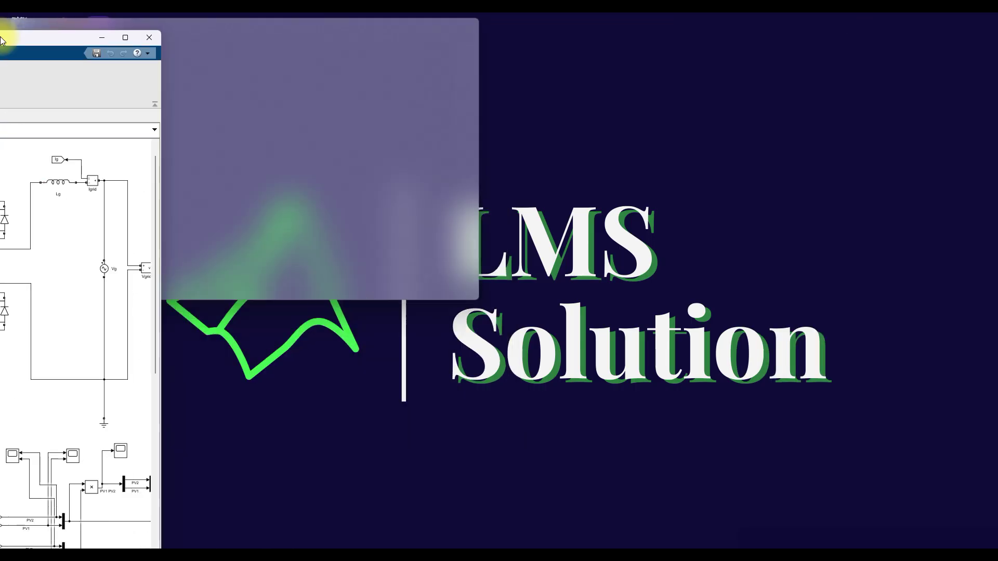
left_click(659, 98)
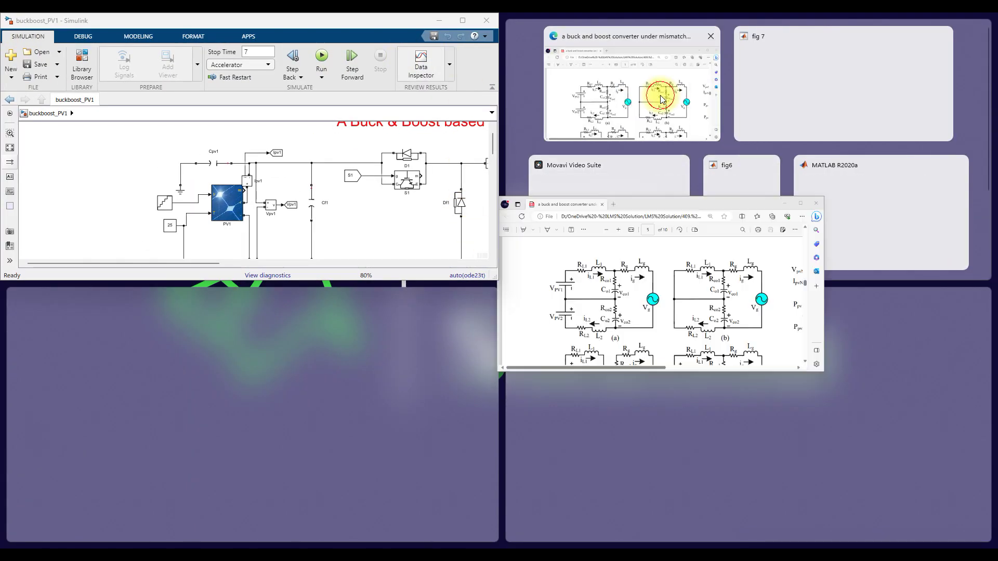
left_click_drag(352, 281, 373, 543)
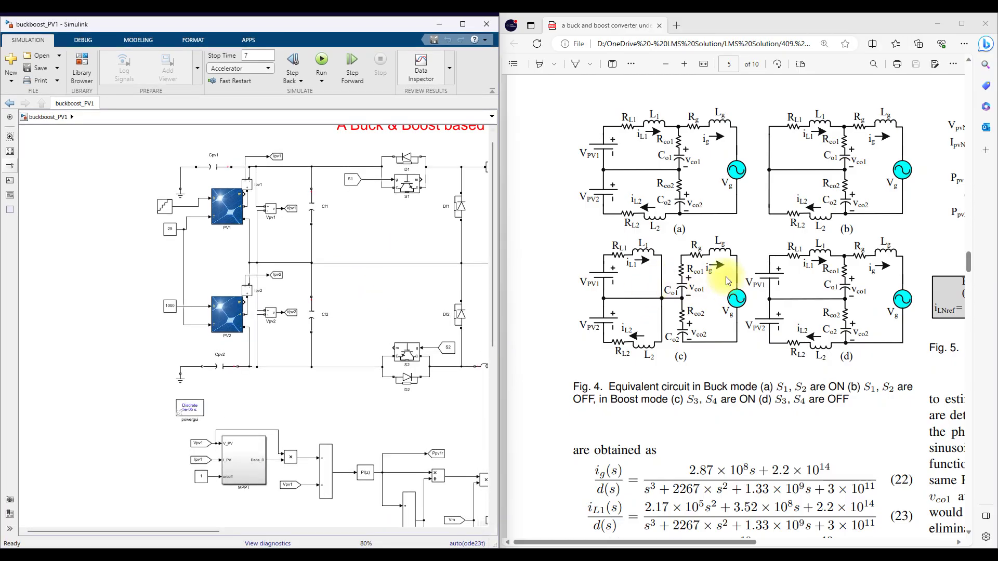
- Bring up Fig. 1 on page 2 of the paper beside the model's matching converter stage to compare the two circuits
scroll(728, 263, "up", 5)
scroll(729, 263, "up", 10)
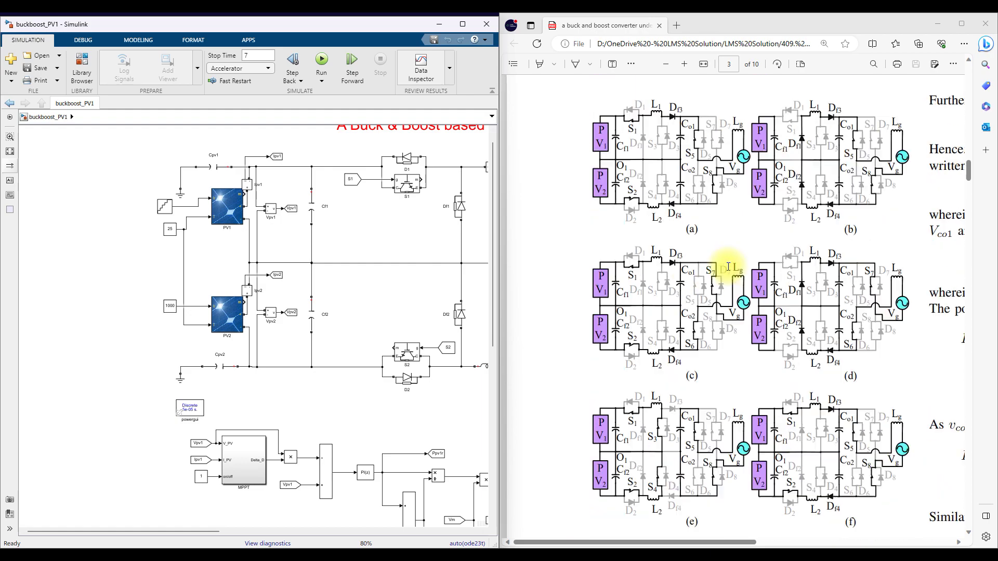
scroll(728, 267, "up", 10)
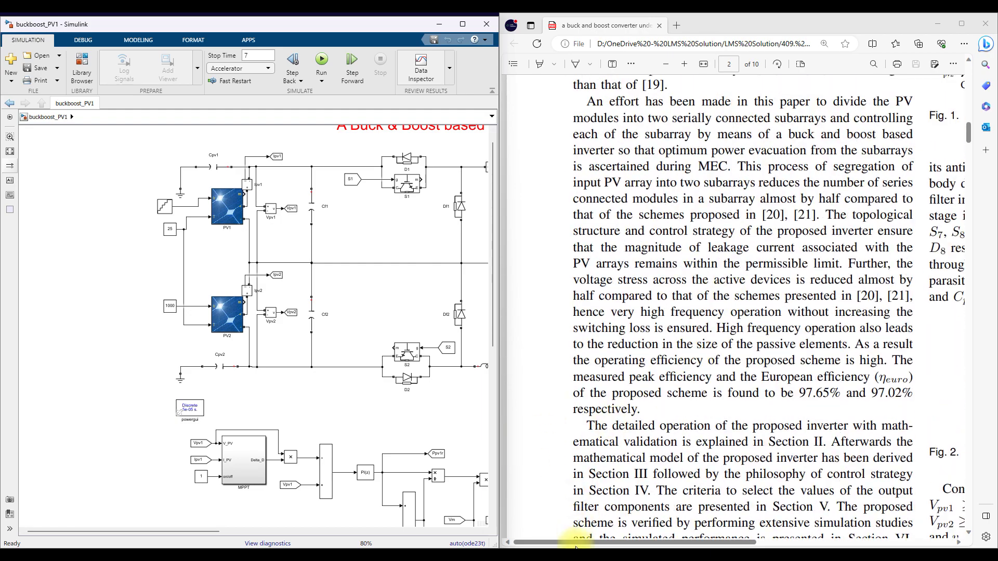
left_click_drag(582, 542, 779, 542)
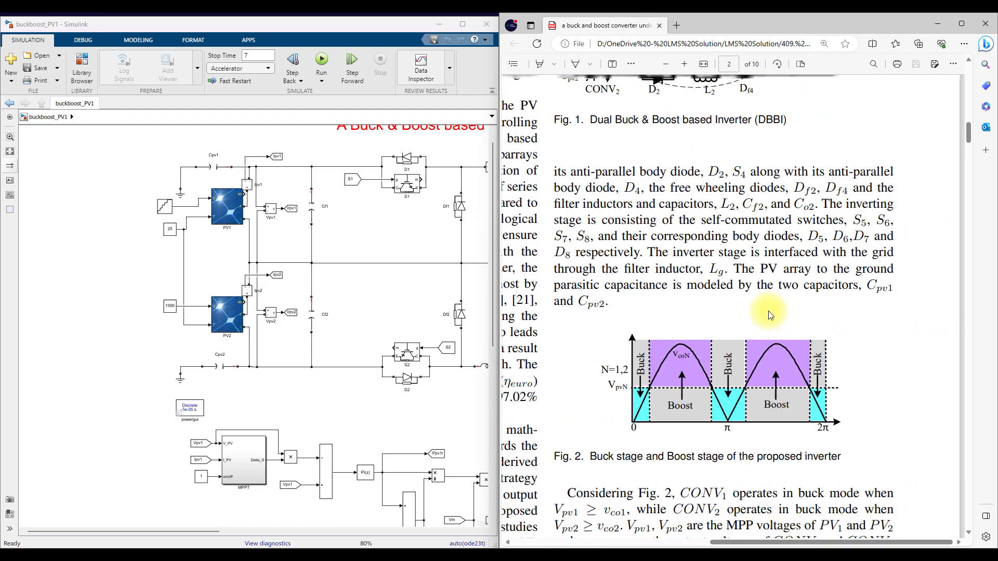
scroll(770, 315, "up", 5)
left_click_drag(188, 533, 245, 529)
scroll(254, 529, "left", 2)
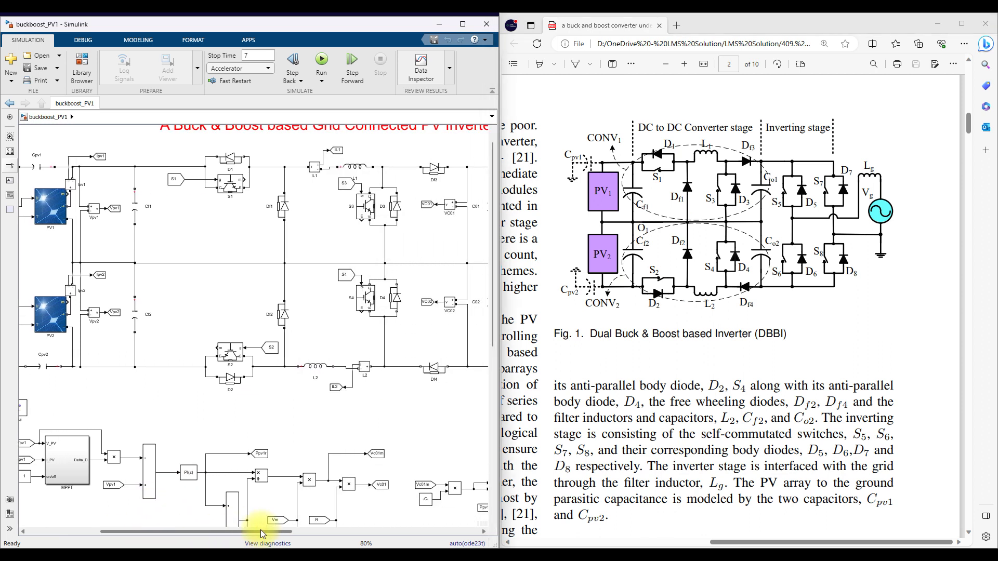
- Circle the PV1 and PV2 source section and the DC-DC converter stage in the model with the screen pen, then clear the marks
left_click(317, 210)
left_click(316, 191)
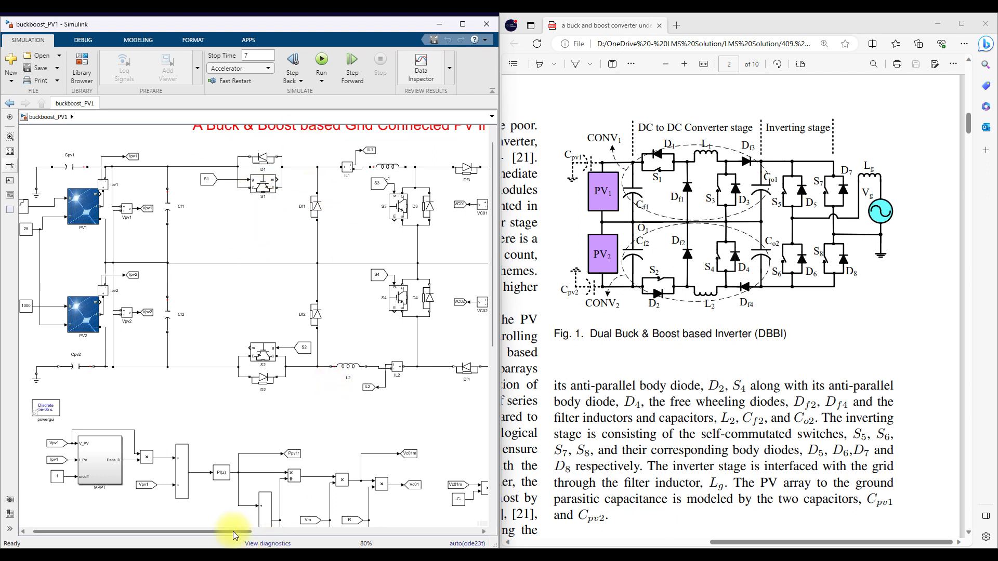
mouse_move(233, 532)
left_mouse_down()
mouse_move(254, 533)
mouse_move(242, 532)
left_mouse_up()
key("F12")
mouse_move(40, 155)
left_mouse_down()
mouse_move(12, 307)
mouse_move(122, 282)
left_mouse_up()
left_click_drag(119, 247, 76, 164)
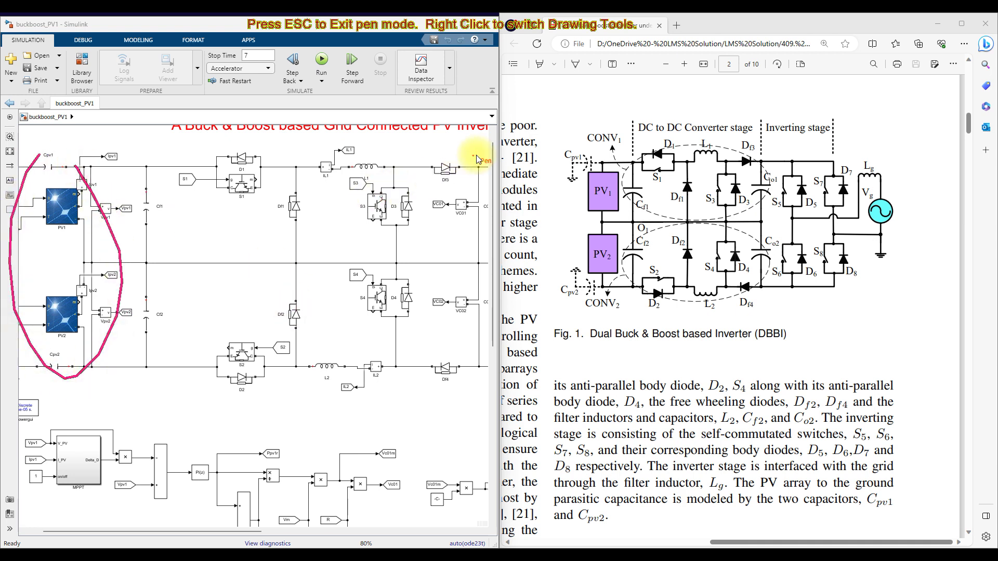
mouse_move(453, 152)
left_mouse_down()
mouse_move(286, 136)
mouse_move(216, 156)
mouse_move(169, 218)
mouse_move(190, 326)
mouse_move(273, 390)
mouse_move(386, 402)
mouse_move(493, 185)
left_mouse_up()
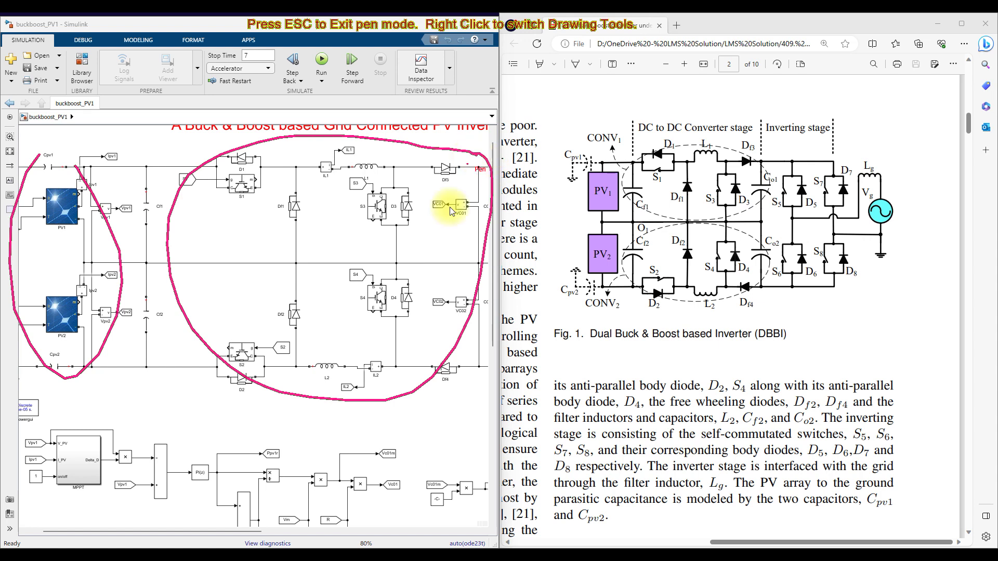
key("Escape")
- Circle the S5 to S8 inverter bridge and the grid source Vg in the model with the screen pen, then clear the marks
left_click_drag(265, 532, 413, 522)
key("F9")
mouse_move(331, 173)
left_mouse_down()
mouse_move(296, 152)
mouse_move(185, 305)
mouse_move(330, 297)
mouse_move(323, 167)
left_mouse_up()
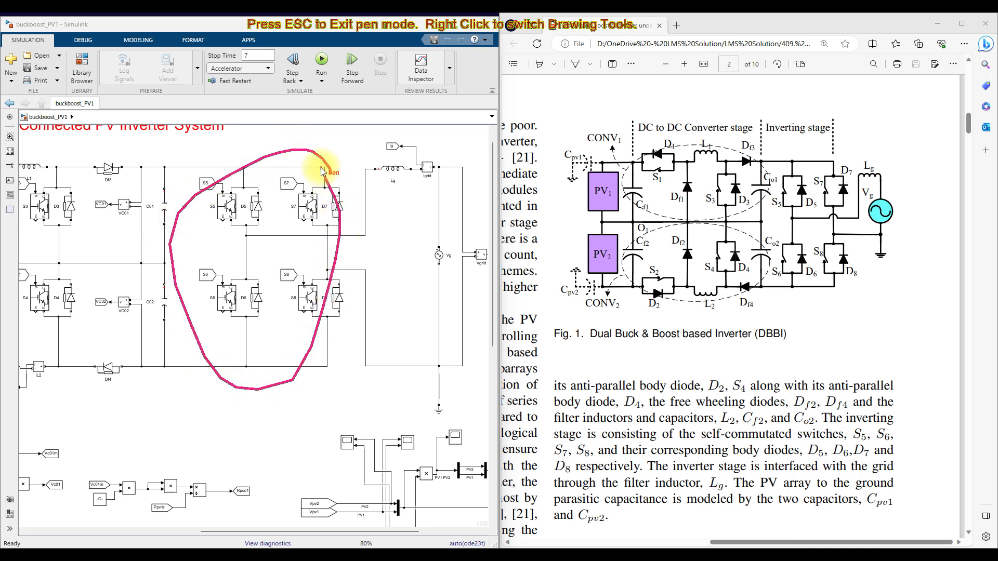
mouse_move(445, 199)
left_mouse_down()
mouse_move(419, 230)
mouse_move(398, 324)
mouse_move(431, 334)
mouse_move(452, 215)
left_mouse_up()
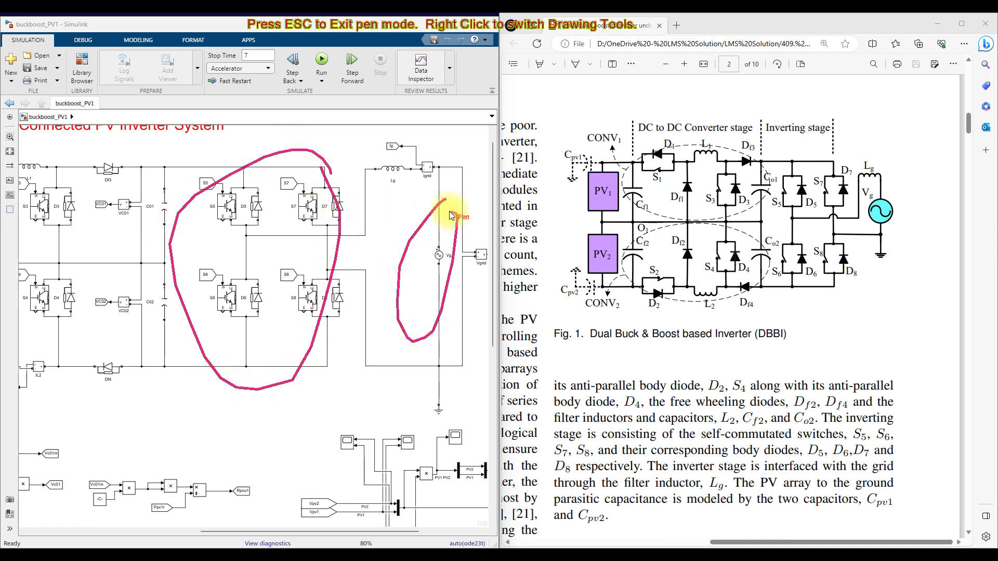
key("Escape")
- Look inside the MPPT subsystem of the first PV array, then return to the top level of the model
left_click_drag(308, 536, 137, 532)
scroll(267, 354, "down", 3)
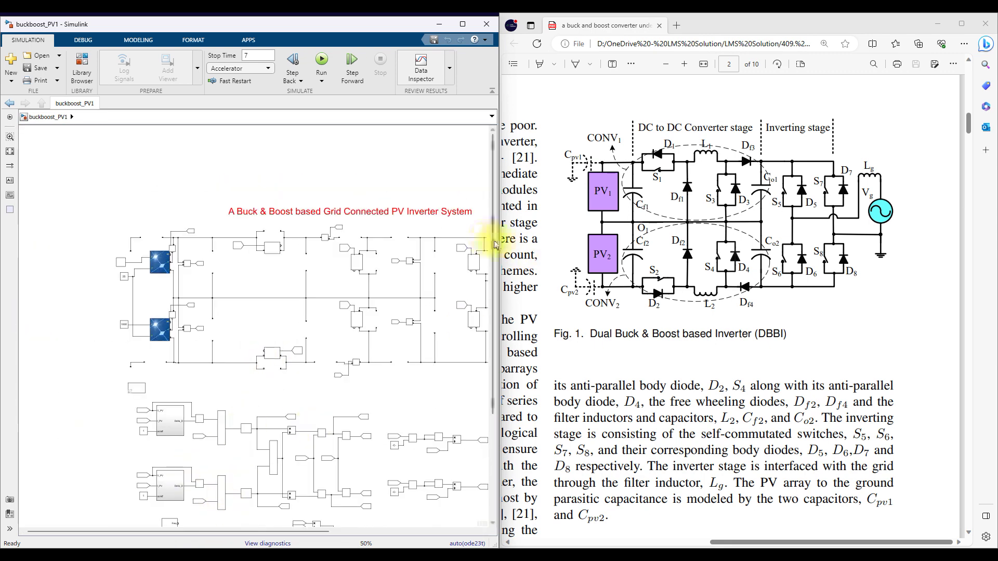
left_click_drag(494, 253, 492, 331)
scroll(189, 330, "up", 3)
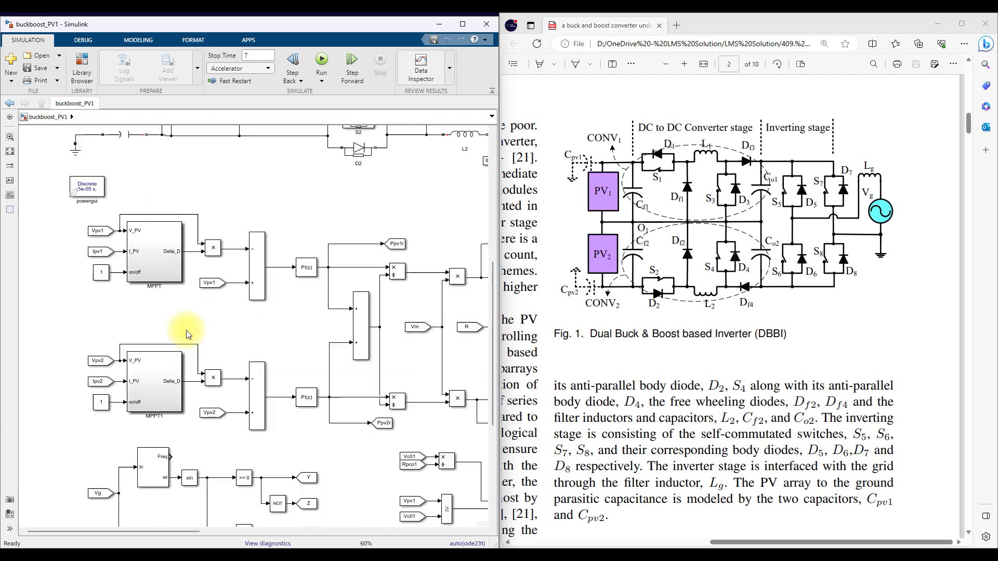
double_click(130, 240)
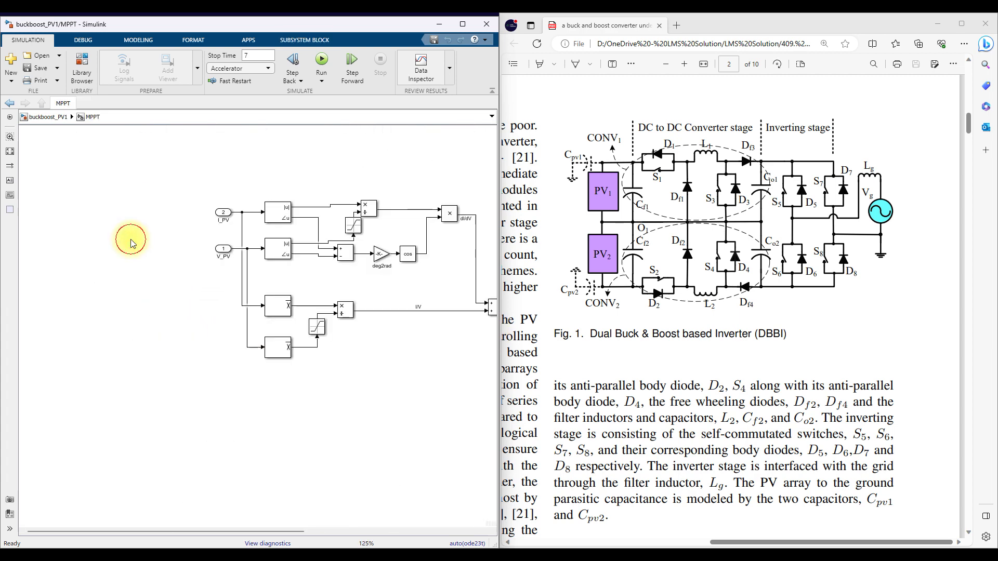
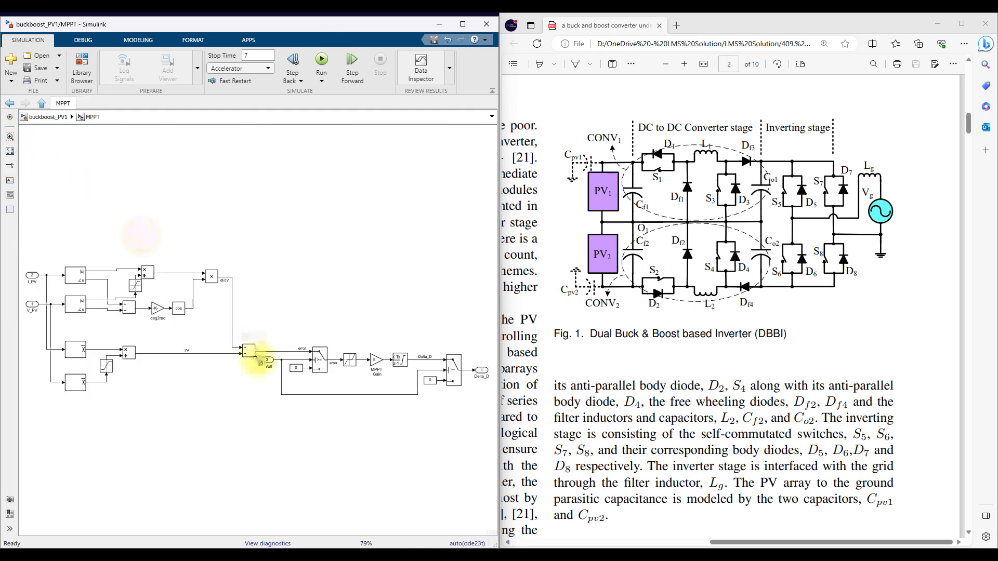
left_click(42, 104)
- Look inside the MPPT1 subsystem through to its Delta_D output, then return to the top-level model
double_click(161, 441)
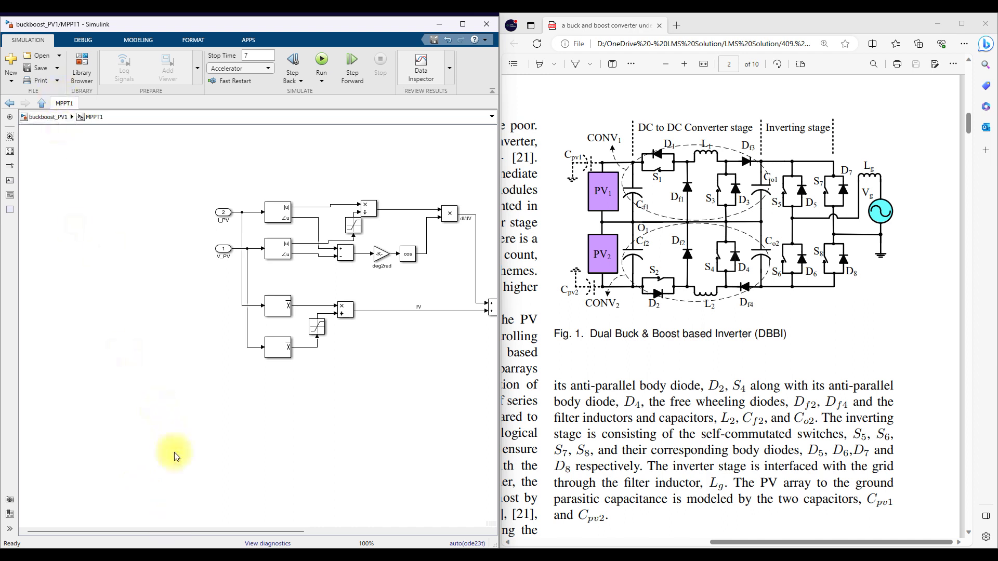
left_click_drag(205, 532, 405, 530)
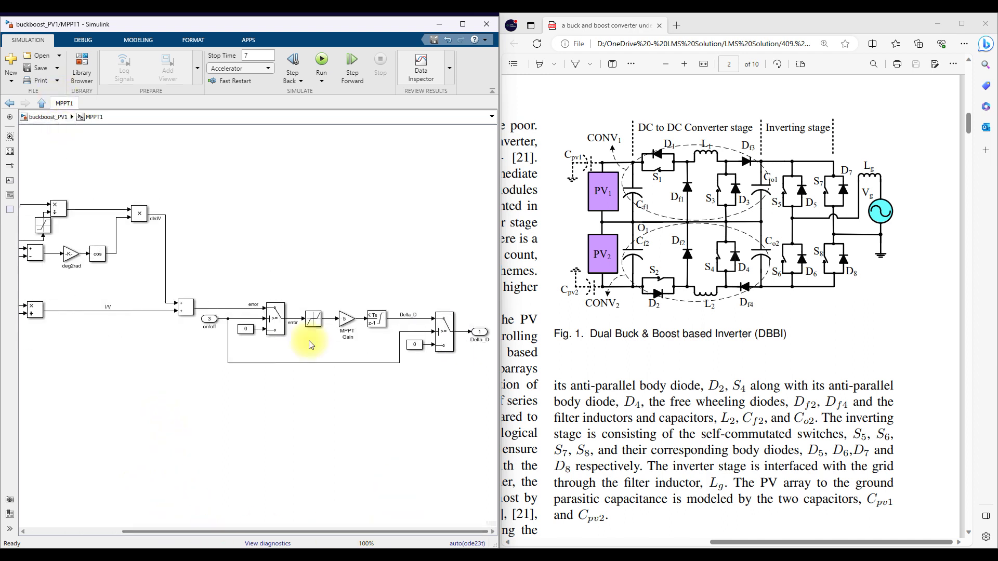
left_click(43, 105)
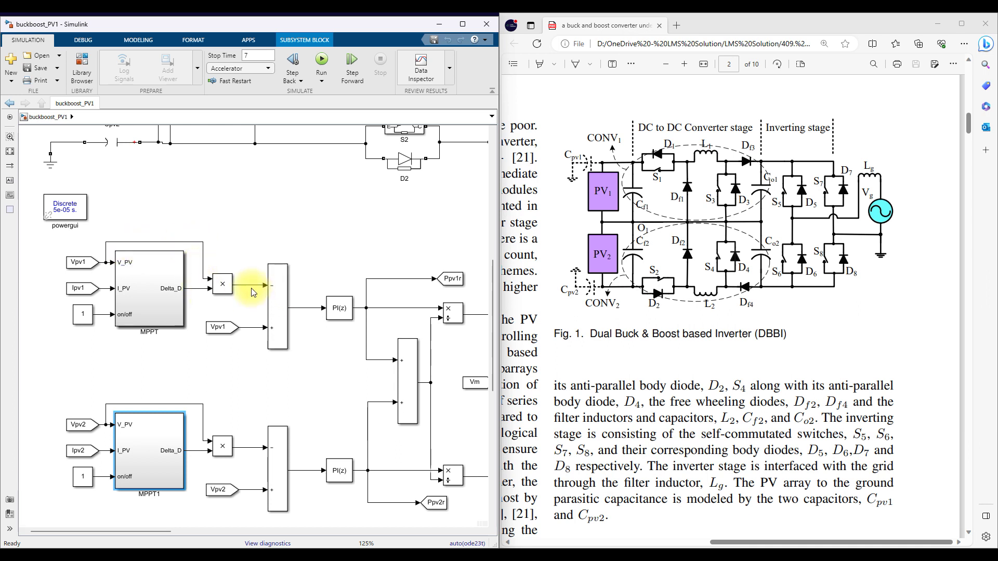
- Mark both inputs of the two voltage comparison blocks with pen arrows and tick the Vpv1 and Vpv2 tags
key("F12")
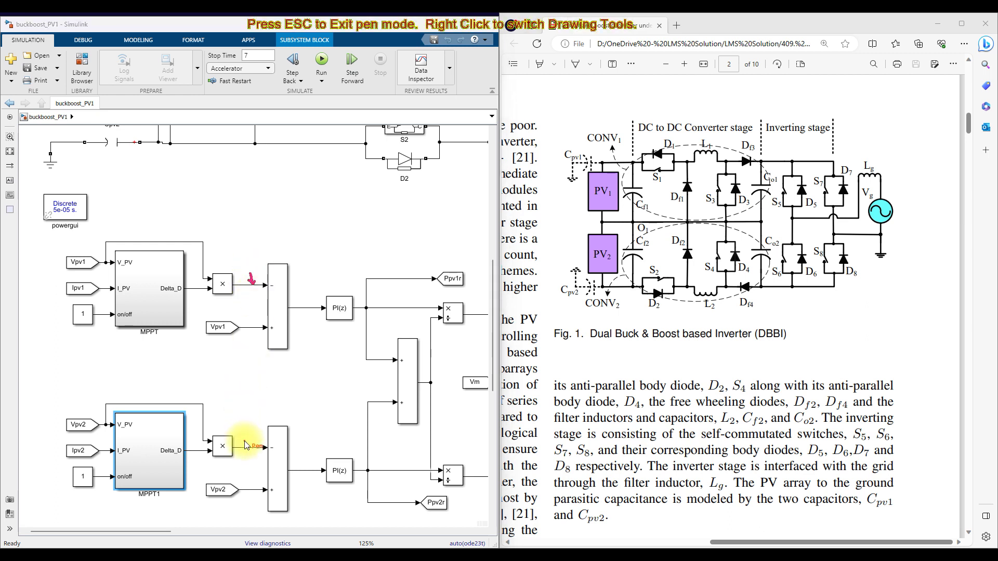
left_click_drag(247, 448, 251, 436)
left_click_drag(249, 331, 250, 350)
left_click(251, 491)
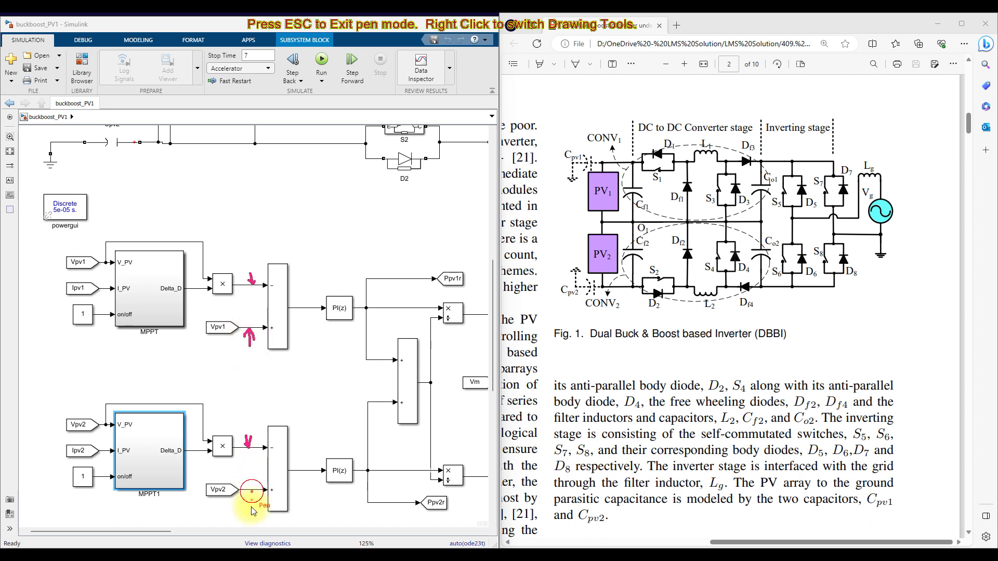
left_click_drag(200, 329, 224, 325)
left_click_drag(201, 498, 239, 479)
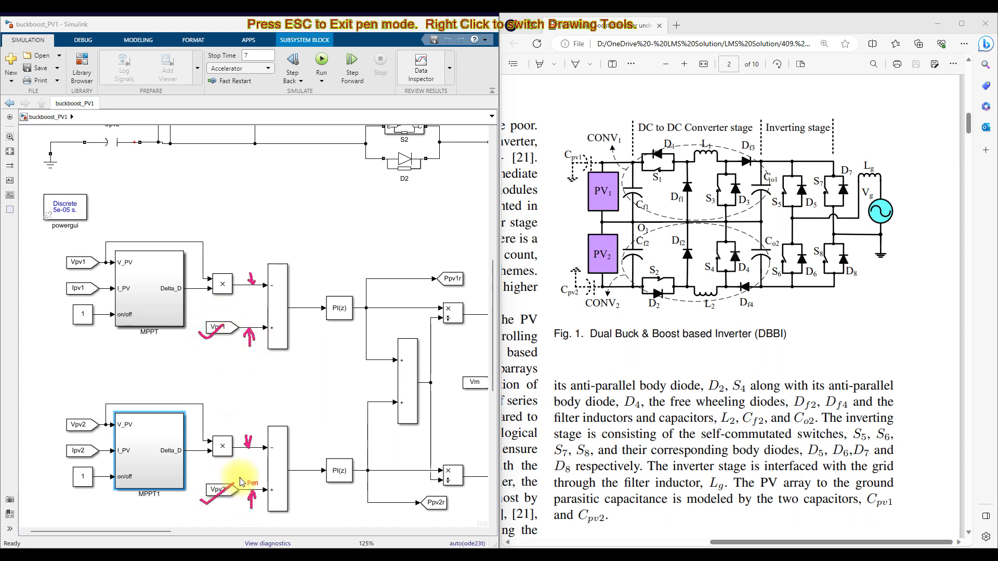
left_click_drag(231, 345, 245, 335)
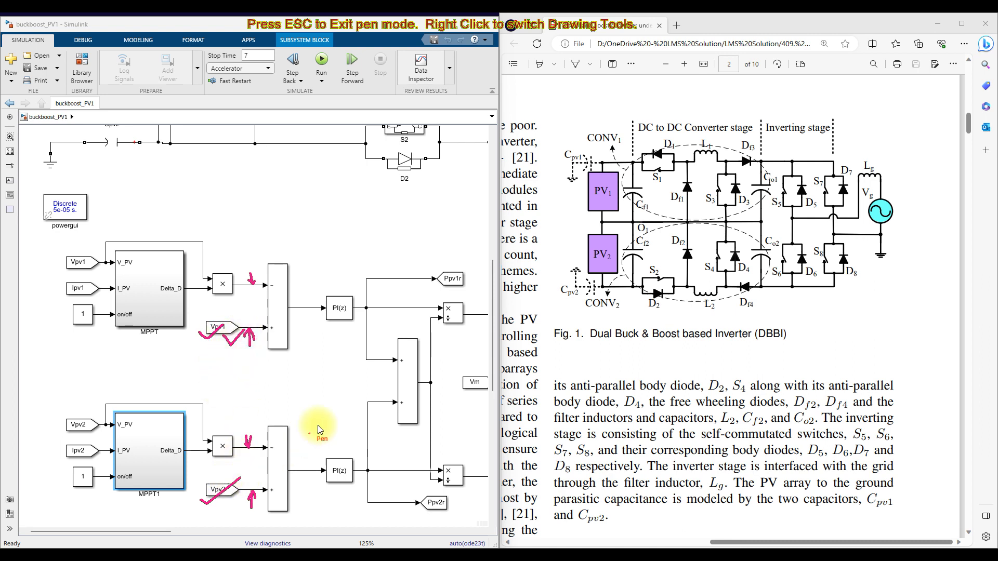
- Underline both PI(z) controllers and the Ppv1r tag with the screen pen, then clear the marks
left_click_drag(326, 326, 351, 325)
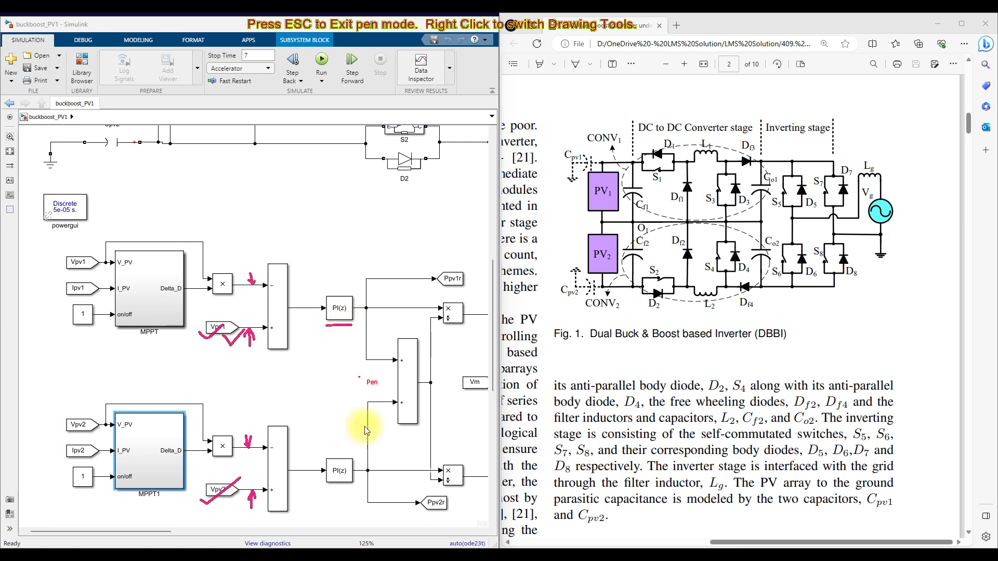
left_click_drag(318, 496, 352, 494)
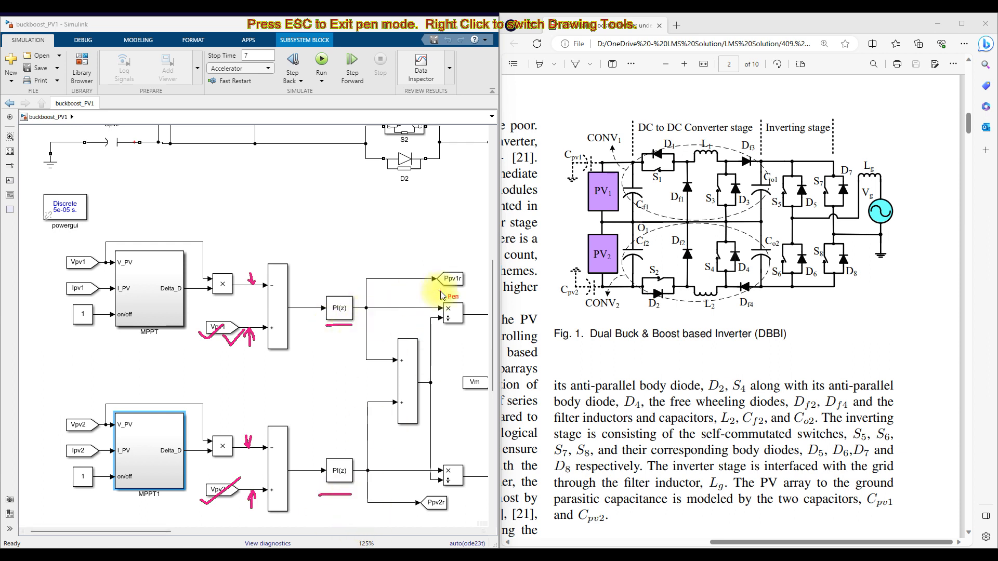
left_click_drag(440, 292, 468, 288)
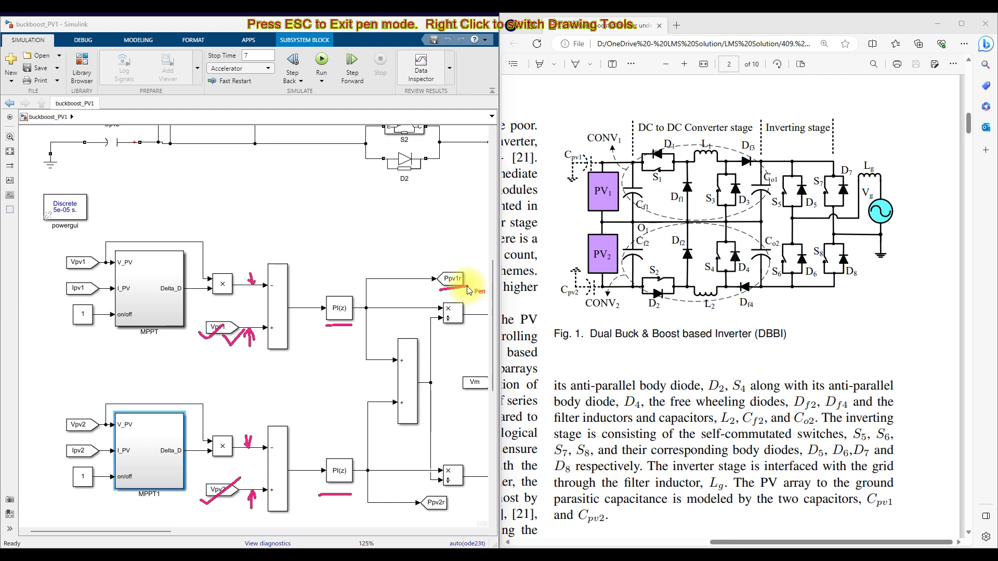
key("Escape")
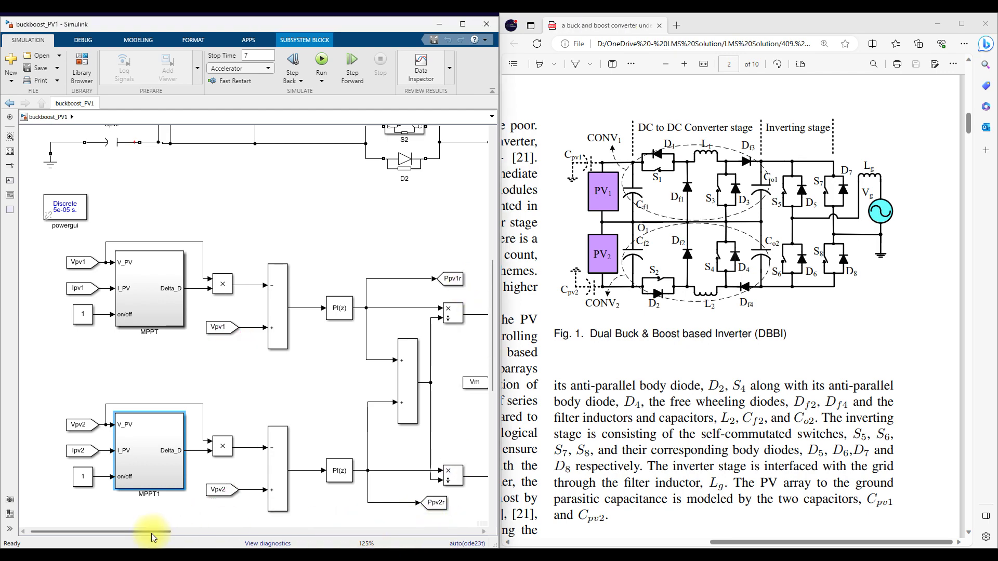
- Bring up Fig. 5 on page 5 of the paper, trace PpvN to the Ppv1 input and tick vco1 with the screen pen, then clear the marks
left_click_drag(154, 538, 173, 538)
scroll(668, 312, "down", 10)
scroll(668, 312, "down", 20)
scroll(669, 316, "up", 7)
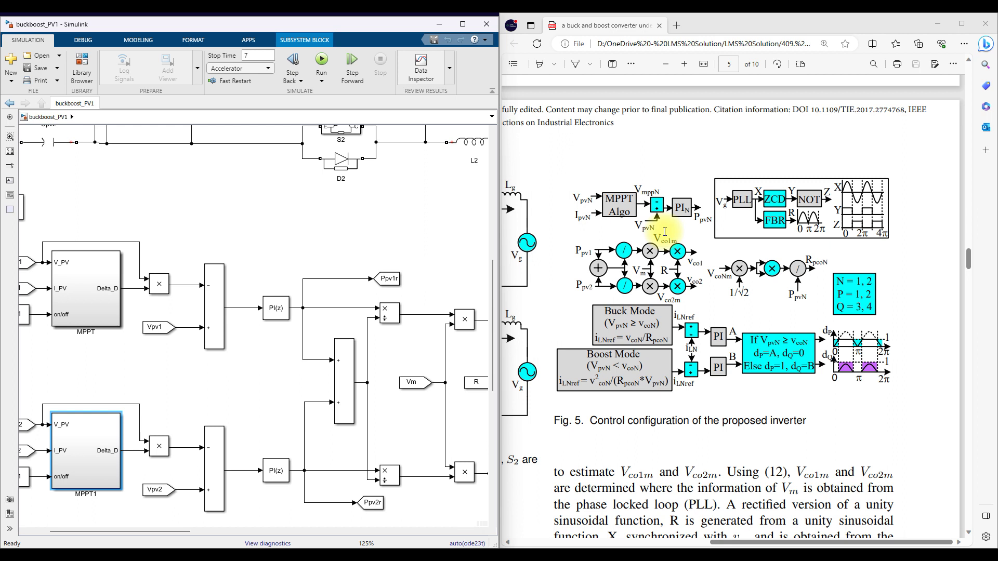
key("F8")
mouse_move(697, 221)
left_mouse_down()
mouse_move(703, 214)
mouse_move(558, 240)
mouse_move(580, 267)
left_mouse_up()
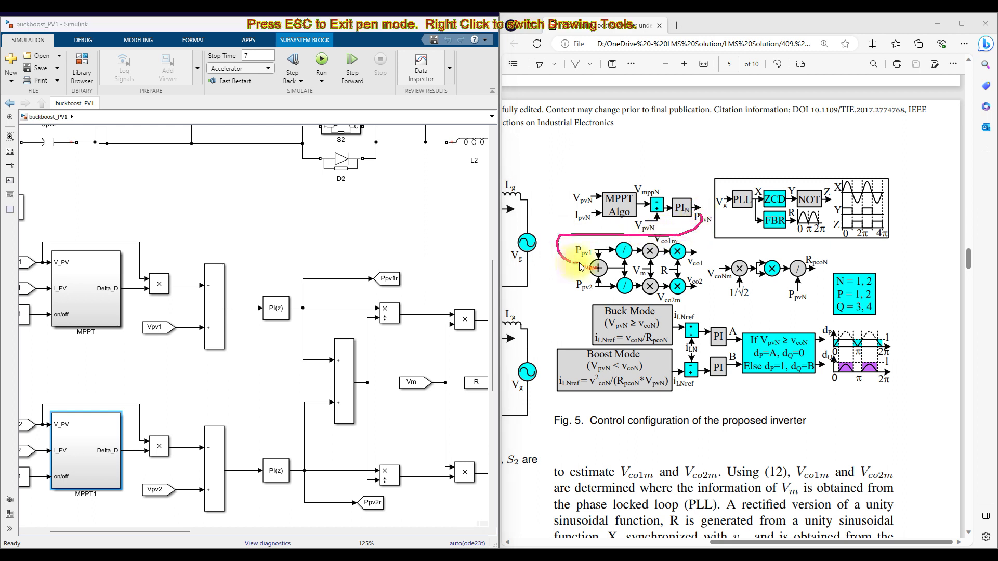
left_click_drag(698, 266, 712, 256)
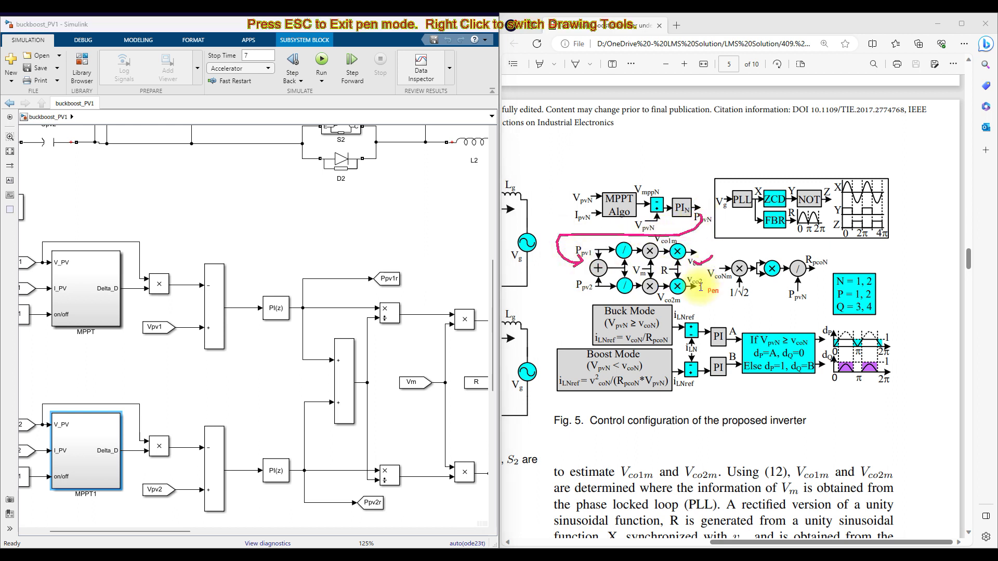
key("Escape")
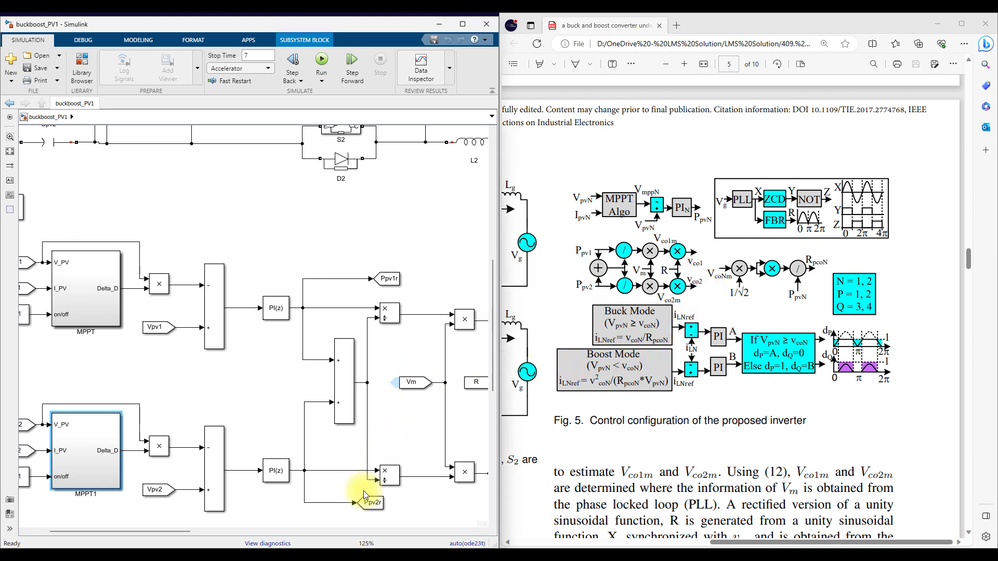
- Tick the Vc01 and Vc02 output tags in the model with the screen pen, then clear the marks
left_click_drag(187, 531, 243, 532)
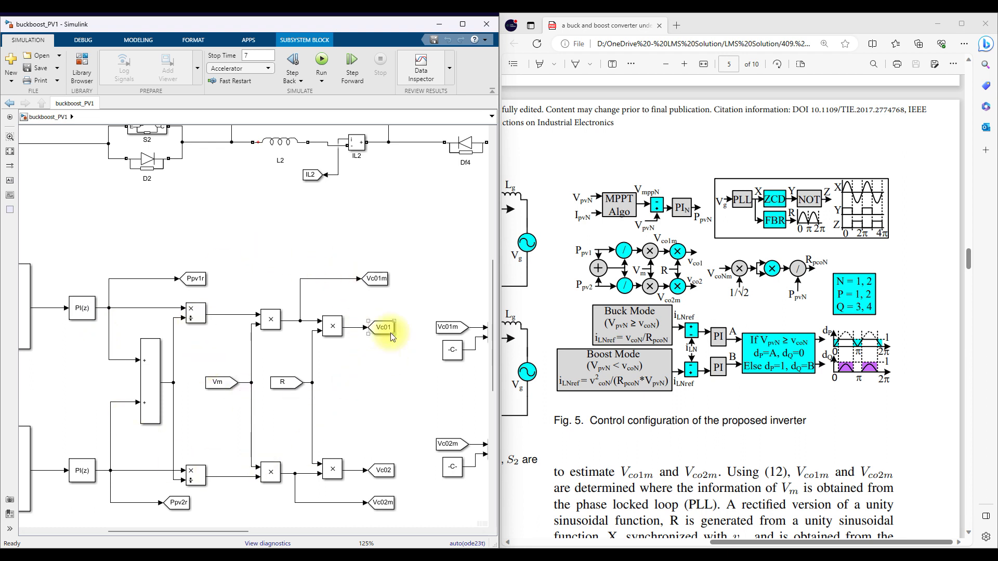
key("F9")
left_click_drag(363, 341, 392, 335)
left_click_drag(370, 459, 421, 446)
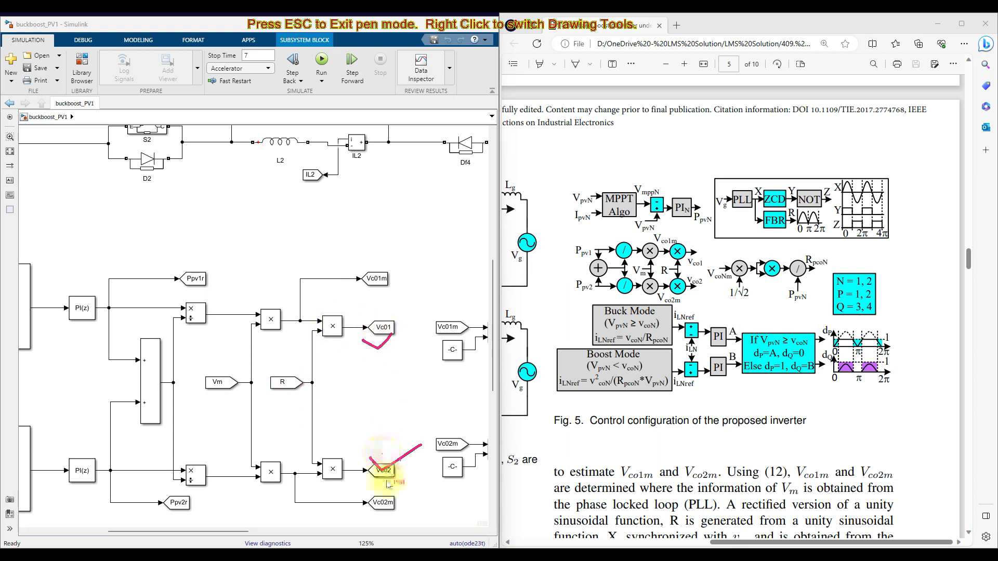
key("Escape")
- Tick the Rpco1 and Rpco2 tags, circle the RpcoN calculation in Fig. 5 and link it to both with pen arrows, then clear the marks
left_click_drag(230, 532, 314, 533)
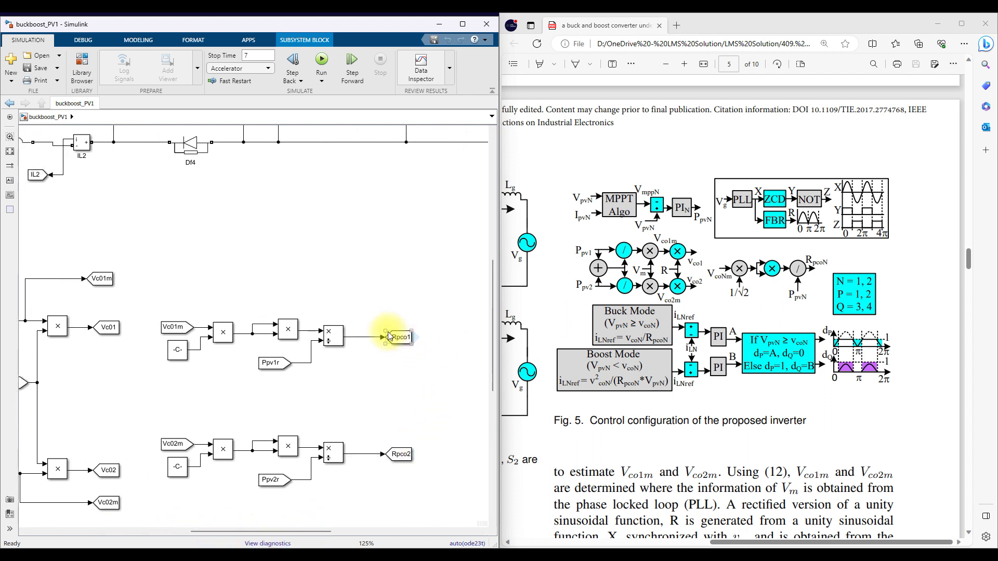
key("ctrl+F10")
left_click_drag(389, 342, 411, 336)
mouse_move(384, 466)
left_mouse_down()
mouse_move(400, 469)
mouse_move(422, 453)
left_mouse_up()
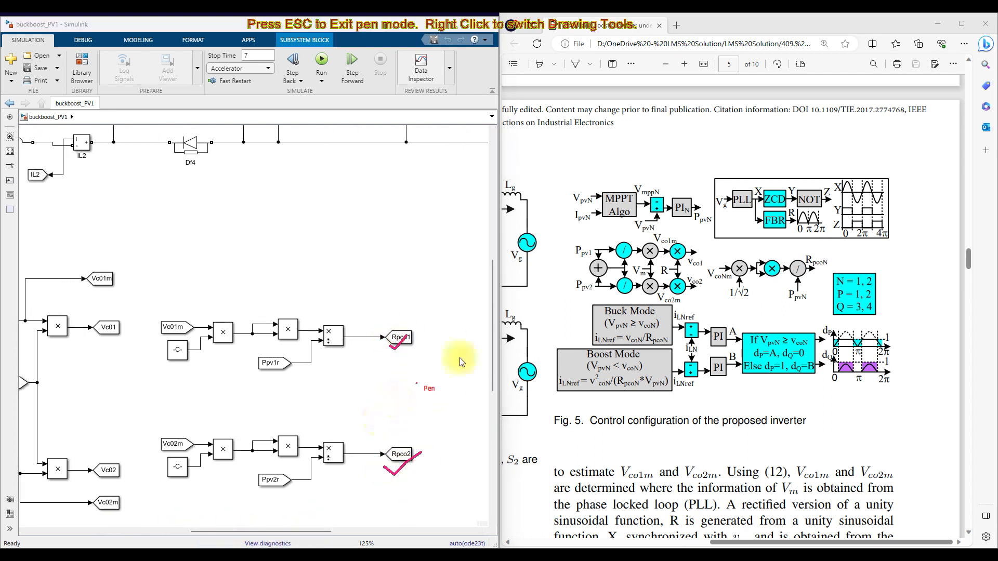
mouse_move(756, 258)
left_mouse_down()
mouse_move(700, 268)
mouse_move(727, 300)
mouse_move(797, 285)
mouse_move(815, 263)
mouse_move(754, 251)
left_mouse_up()
mouse_move(749, 297)
left_mouse_down()
mouse_move(580, 356)
mouse_move(387, 341)
mouse_move(374, 346)
mouse_move(384, 366)
left_mouse_up()
left_click_drag(634, 363, 411, 435)
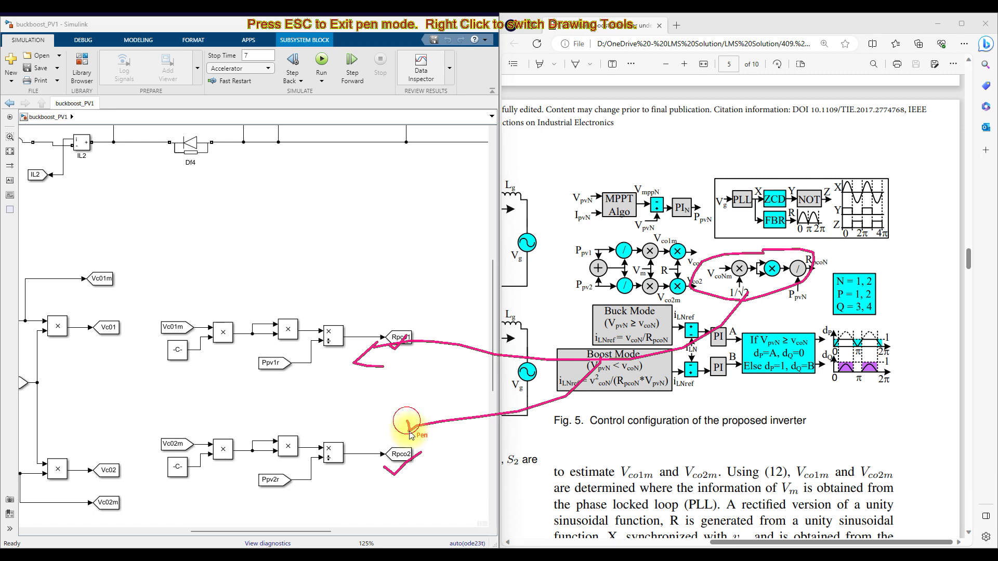
key("Escape")
- Show the model's S1 to S4 switching control blocks beside Fig. 5 and circle its Buck Mode and Boost Mode boxes with the screen pen
left_click_drag(308, 528, 261, 512)
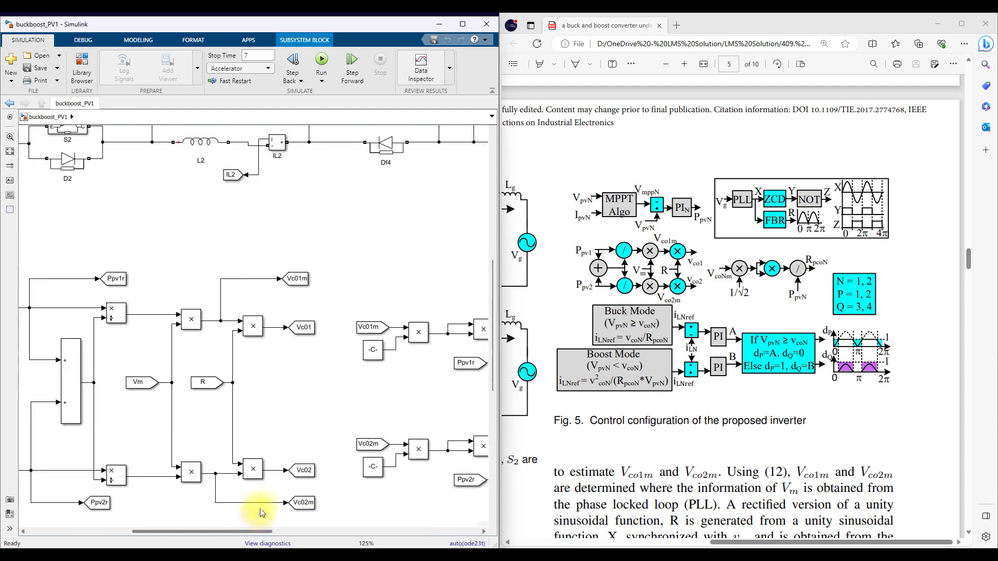
scroll(388, 246, "down", 4)
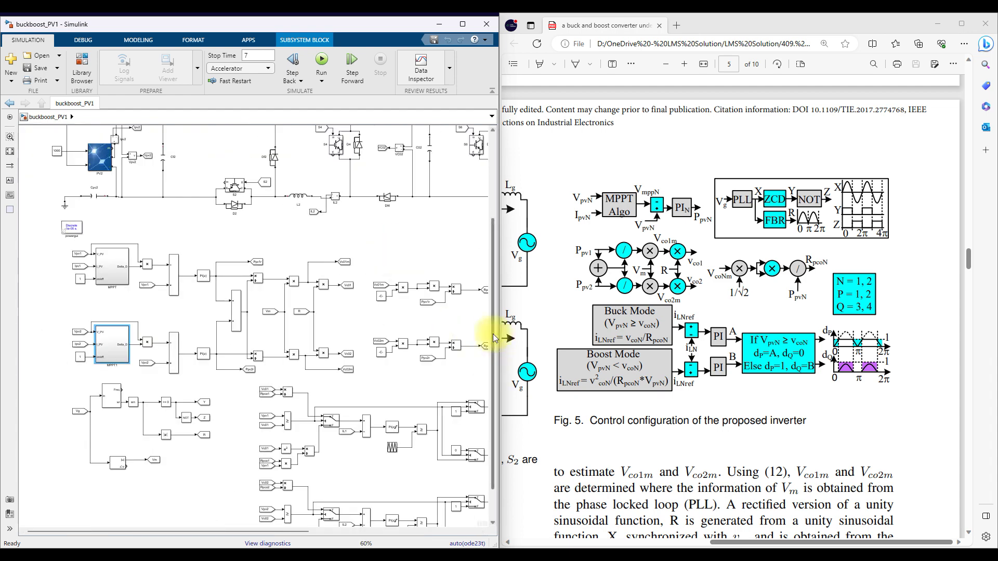
left_click_drag(494, 338, 498, 429)
left_click_drag(291, 531, 370, 534)
scroll(225, 517, "up", 1)
scroll(225, 517, "up", 1)
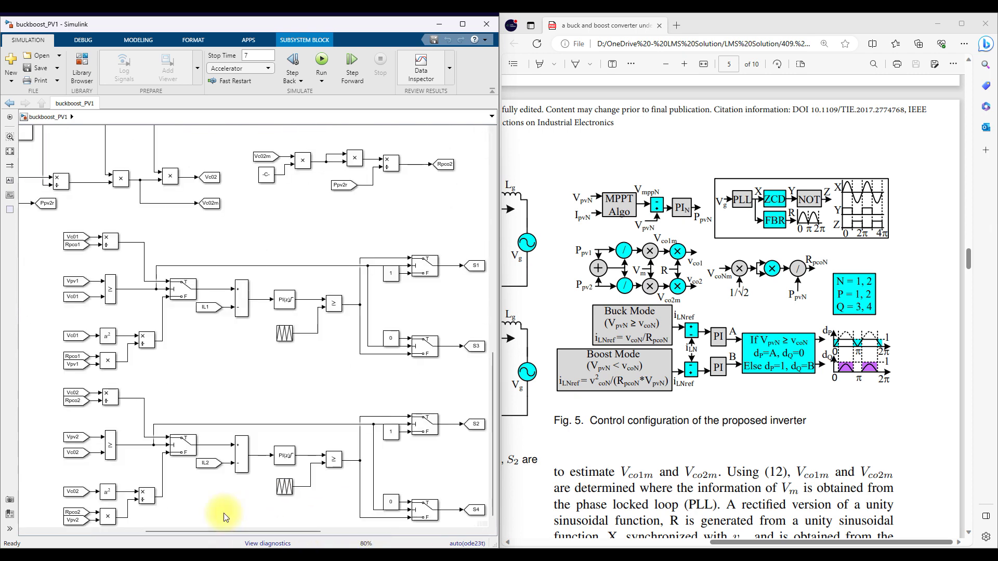
scroll(235, 503, "down", 1)
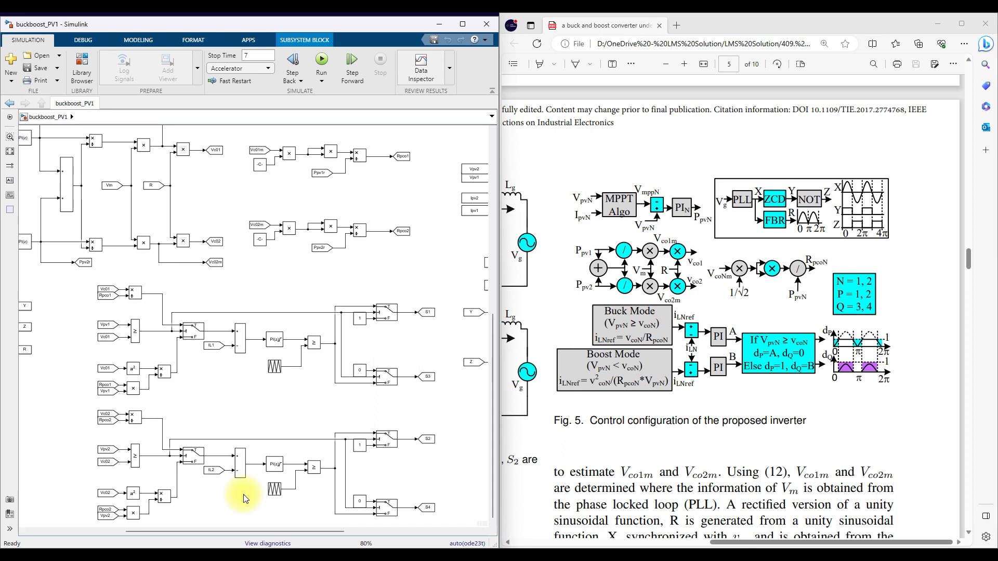
key("F9")
mouse_move(643, 306)
left_mouse_down()
mouse_move(600, 306)
mouse_move(570, 333)
mouse_move(603, 347)
mouse_move(664, 335)
mouse_move(669, 311)
mouse_move(633, 304)
left_mouse_up()
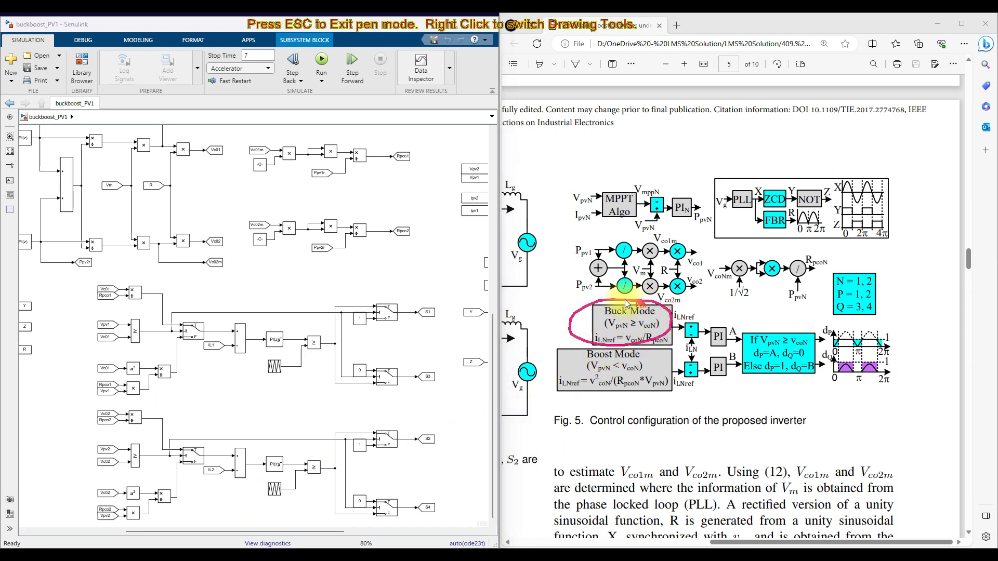
mouse_move(637, 355)
left_mouse_down()
mouse_move(598, 349)
mouse_move(558, 363)
mouse_move(572, 397)
mouse_move(631, 397)
mouse_move(658, 364)
mouse_move(633, 342)
left_mouse_up()
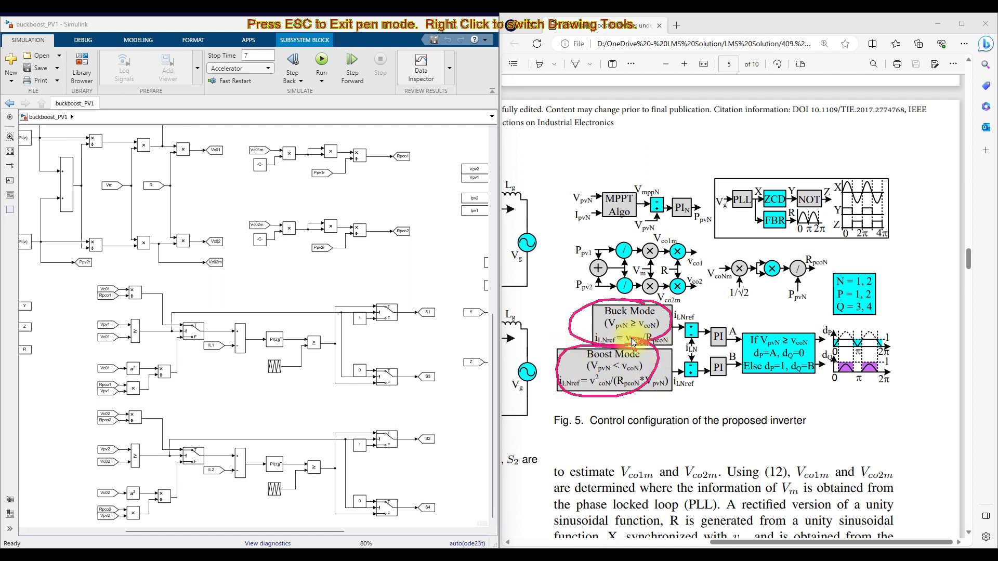
- Circle Fig. 5's PI and duty-ratio blocks and the model's S1 to S4 control blocks with the screen pen, link them, then clear the marks
mouse_move(822, 337)
left_mouse_down()
mouse_move(735, 313)
mouse_move(686, 323)
mouse_move(671, 351)
mouse_move(708, 383)
mouse_move(750, 391)
mouse_move(792, 383)
mouse_move(816, 360)
mouse_move(823, 332)
left_mouse_up()
mouse_move(763, 399)
left_mouse_down()
mouse_move(763, 378)
mouse_move(773, 387)
left_mouse_up()
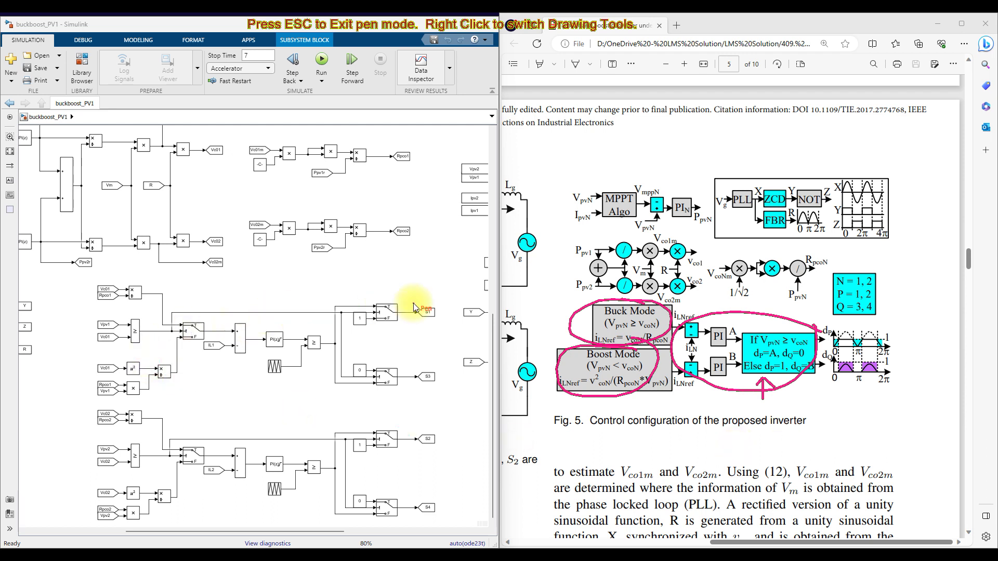
mouse_move(430, 289)
left_mouse_down()
mouse_move(211, 277)
mouse_move(106, 289)
mouse_move(48, 352)
mouse_move(60, 461)
mouse_move(205, 546)
mouse_move(346, 538)
mouse_move(435, 375)
left_mouse_up()
left_click_drag(408, 286, 434, 401)
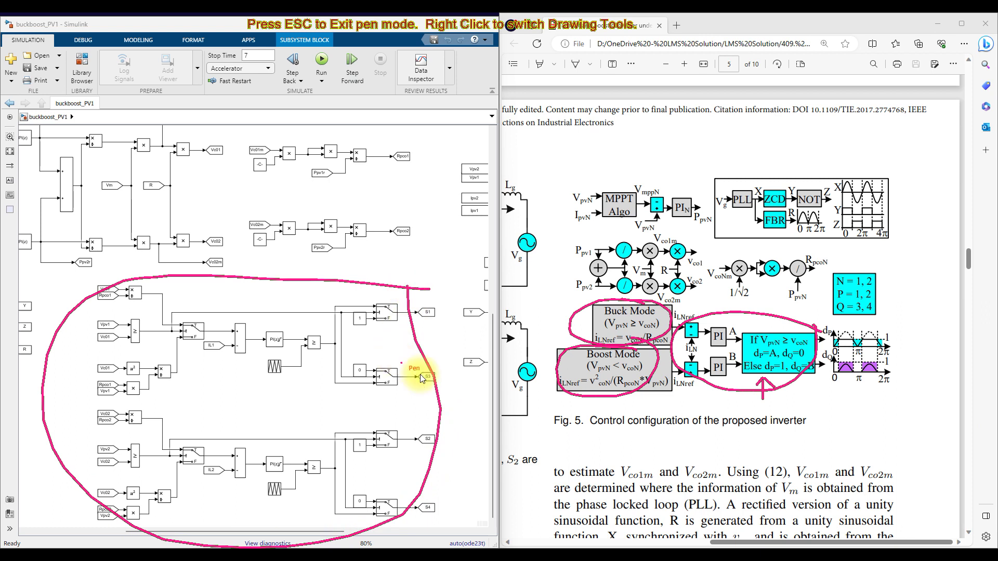
mouse_move(687, 384)
left_mouse_down()
mouse_move(431, 441)
mouse_move(383, 419)
mouse_move(393, 453)
left_mouse_up()
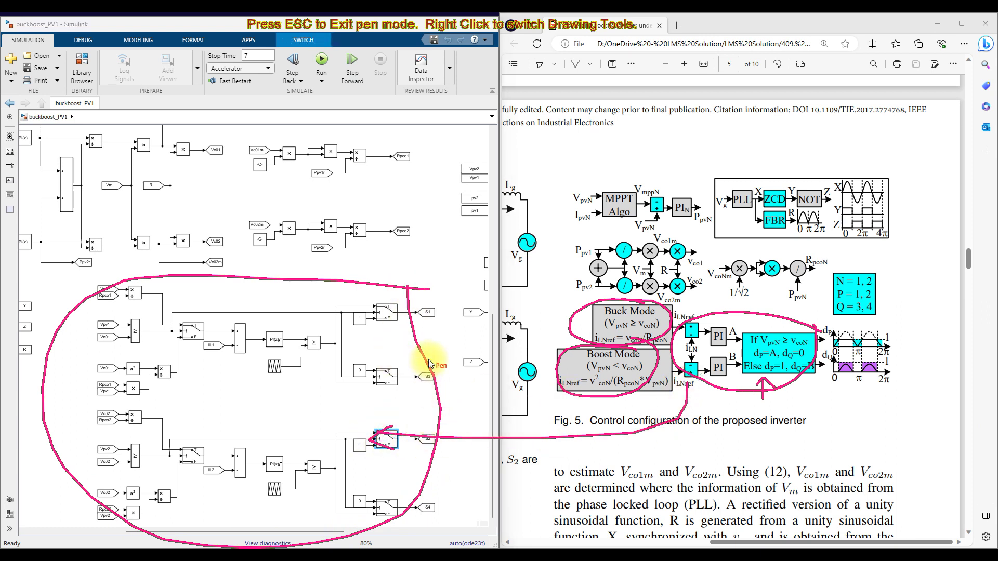
key("Escape")
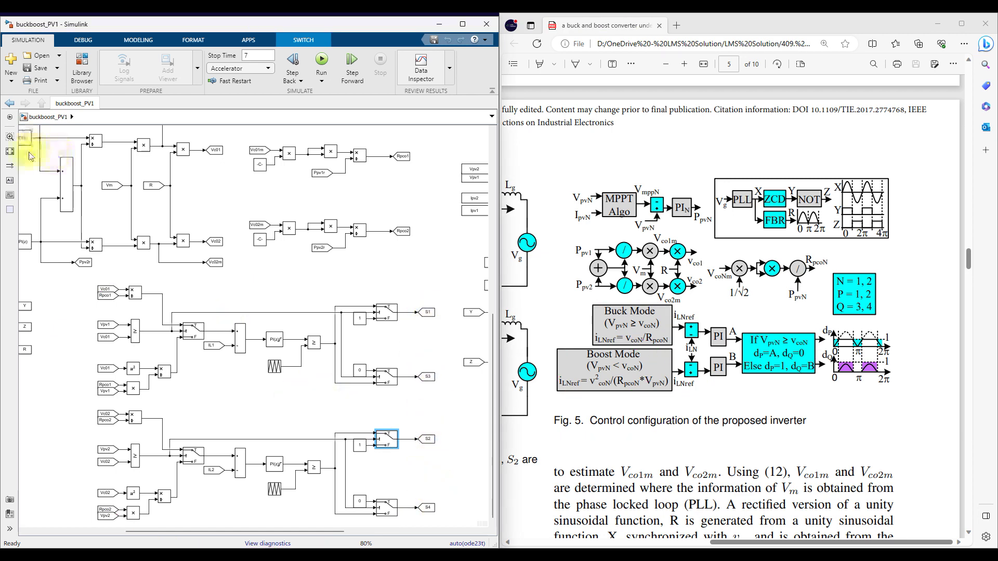
- Trace a screen pen line from the model's S1 to S4 control blocks up to the power circuit, then clear it
left_click(10, 152)
scroll(340, 416, "up", 3)
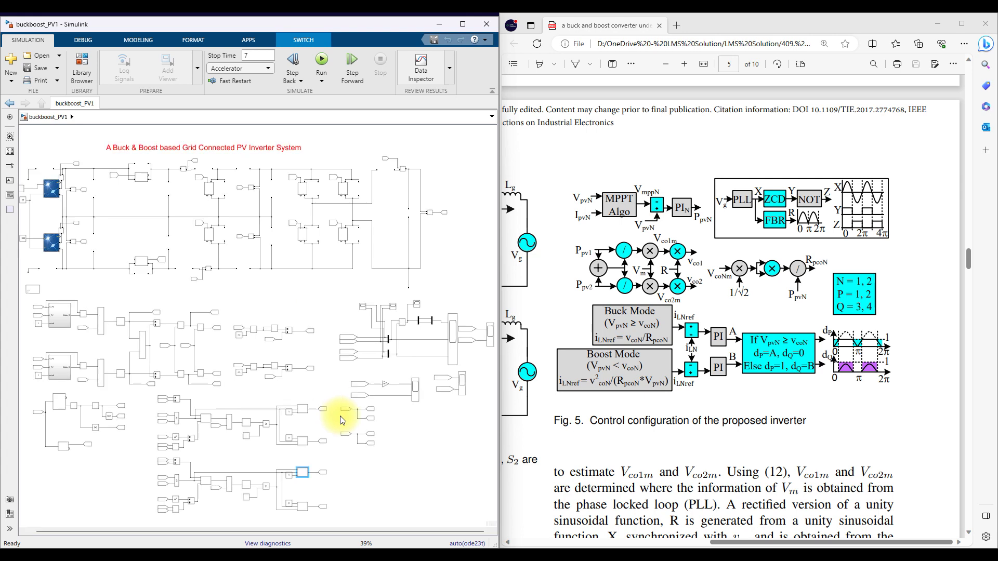
key("F9")
mouse_move(331, 457)
left_mouse_down()
mouse_move(411, 333)
mouse_move(424, 170)
left_mouse_up()
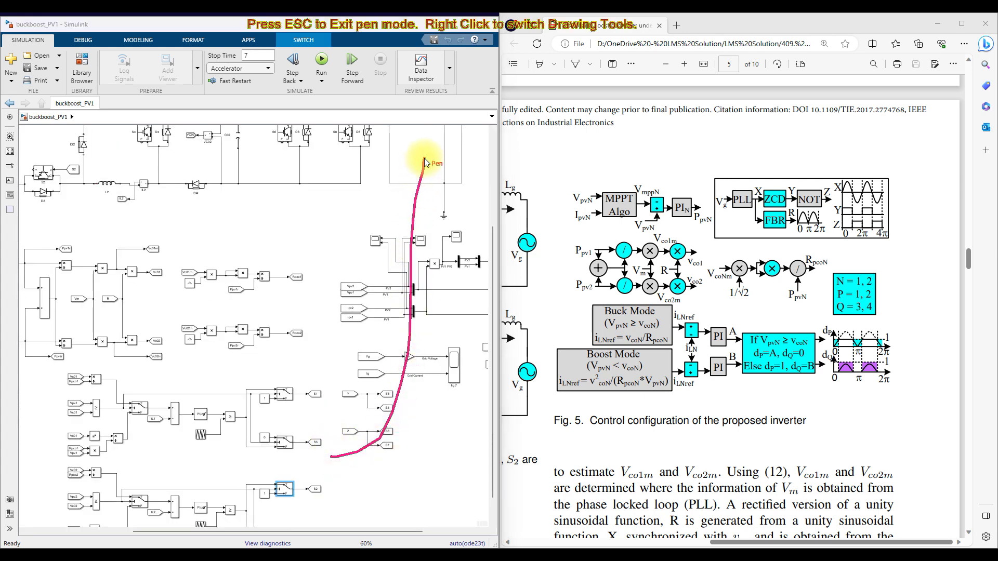
key("Escape")
- Show the S1 to S4 switches in the model's power circuit
left_click(11, 151)
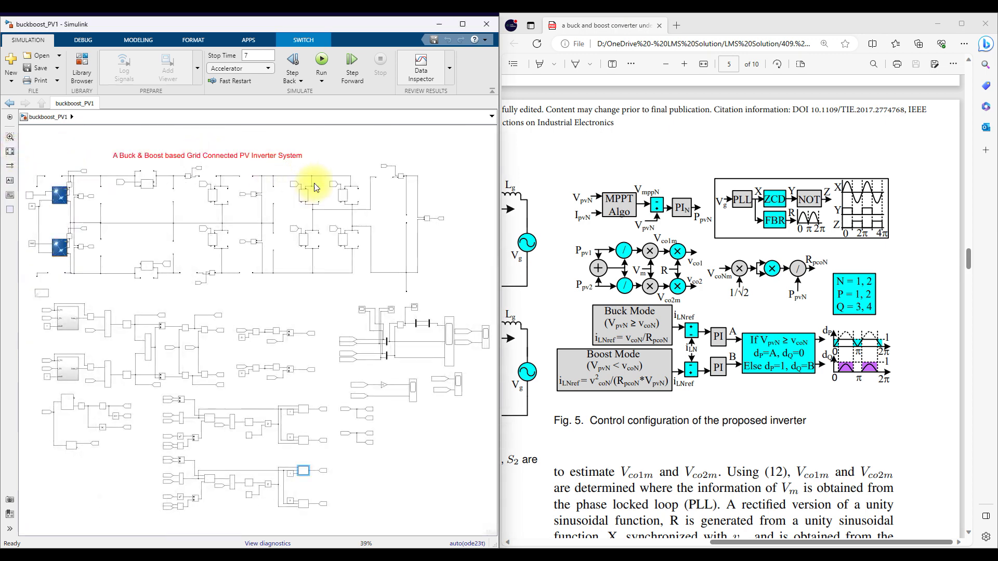
scroll(334, 208, "up", 3)
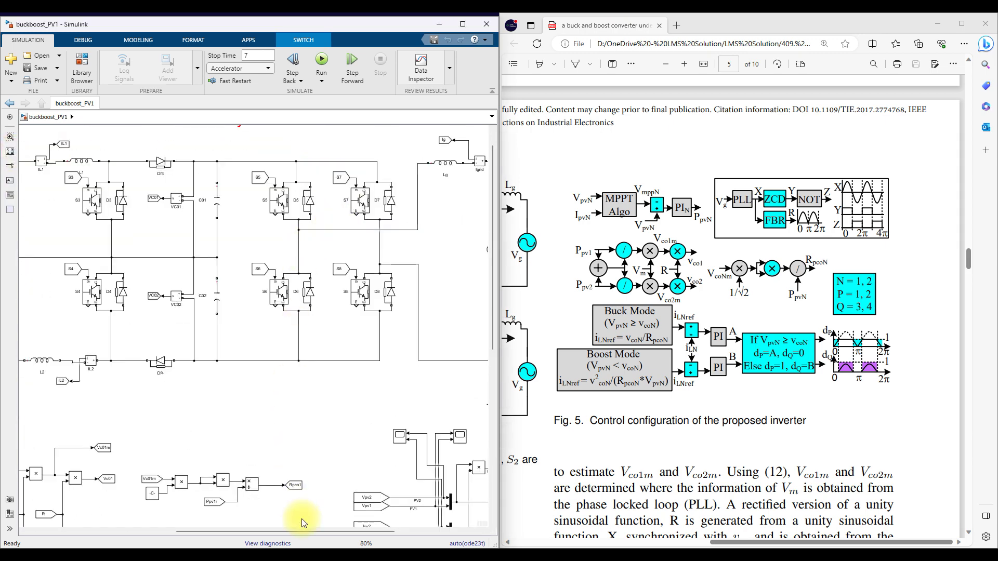
left_click_drag(306, 533, 195, 535)
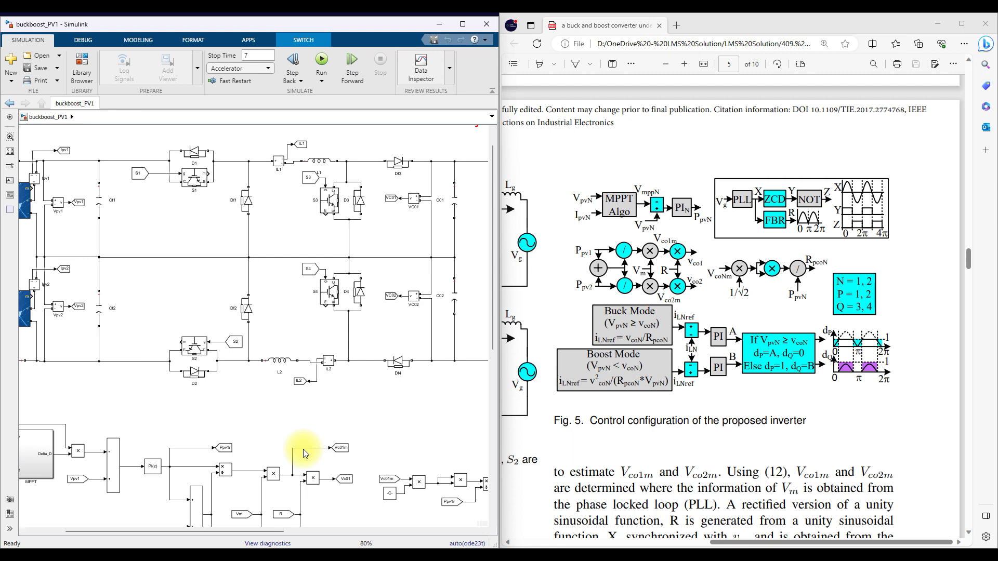
- Show the inverter bridge with switches S5 to S8 in the power circuit and point out S8
left_click(10, 154)
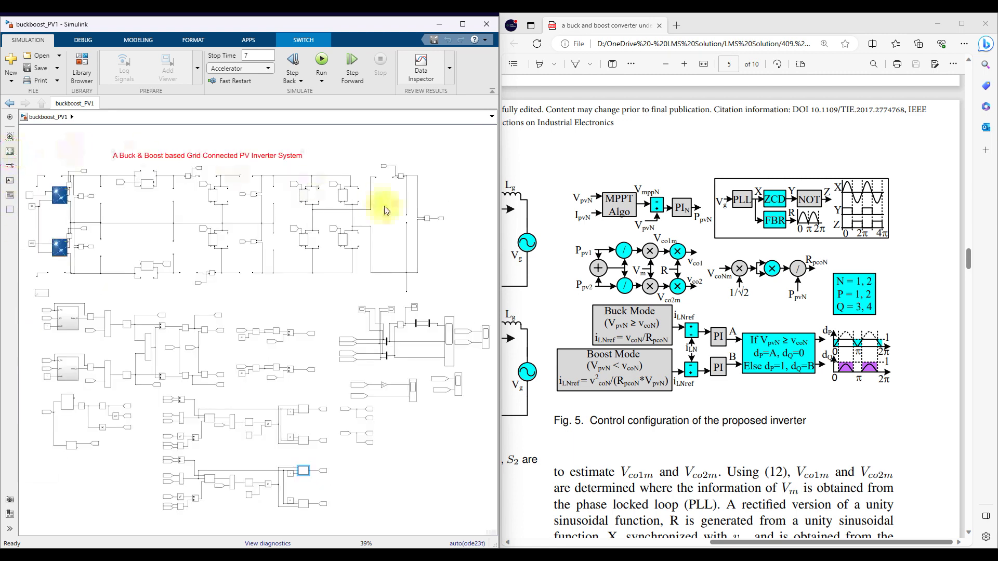
scroll(302, 202, "up", 5)
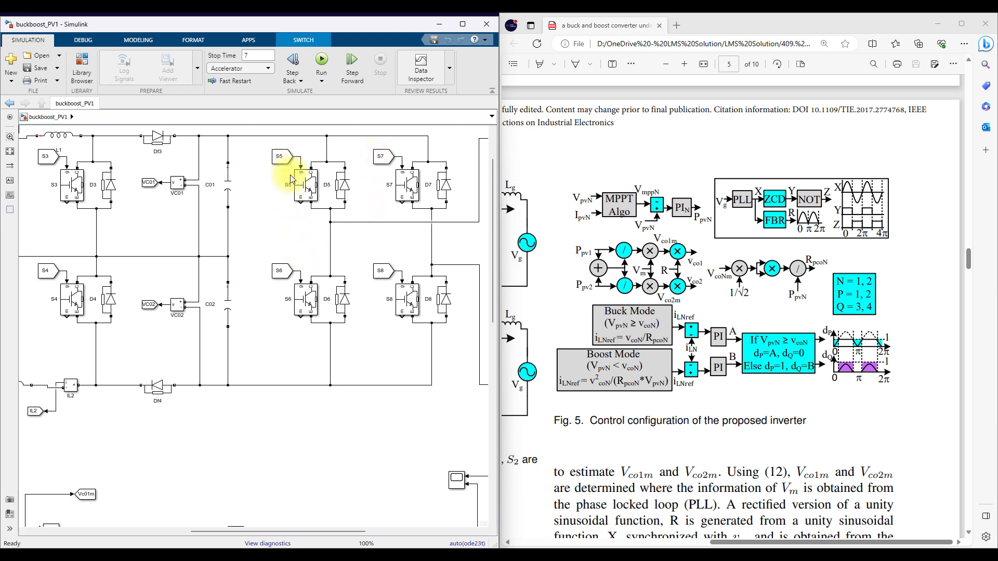
left_click(412, 294)
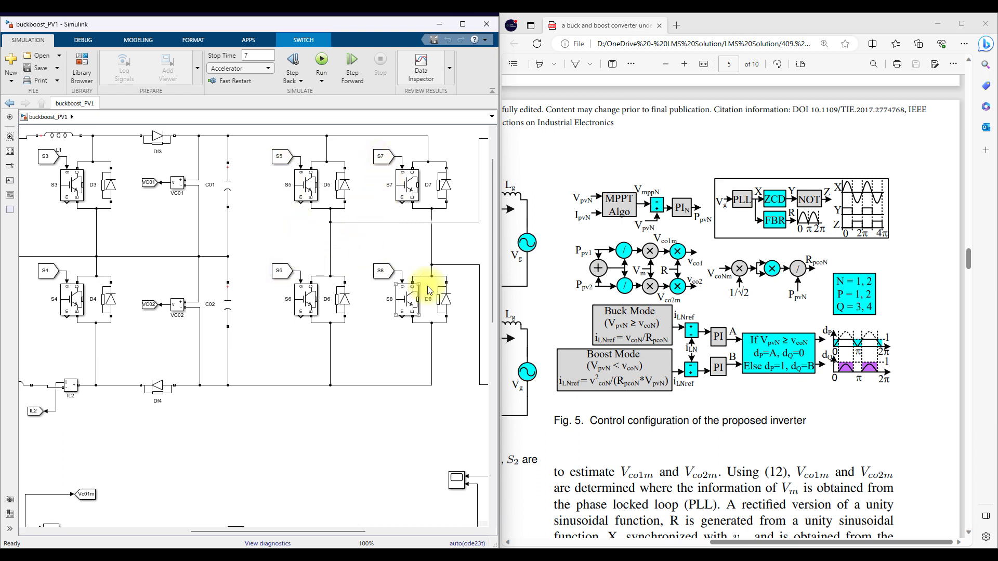
left_click(20, 165)
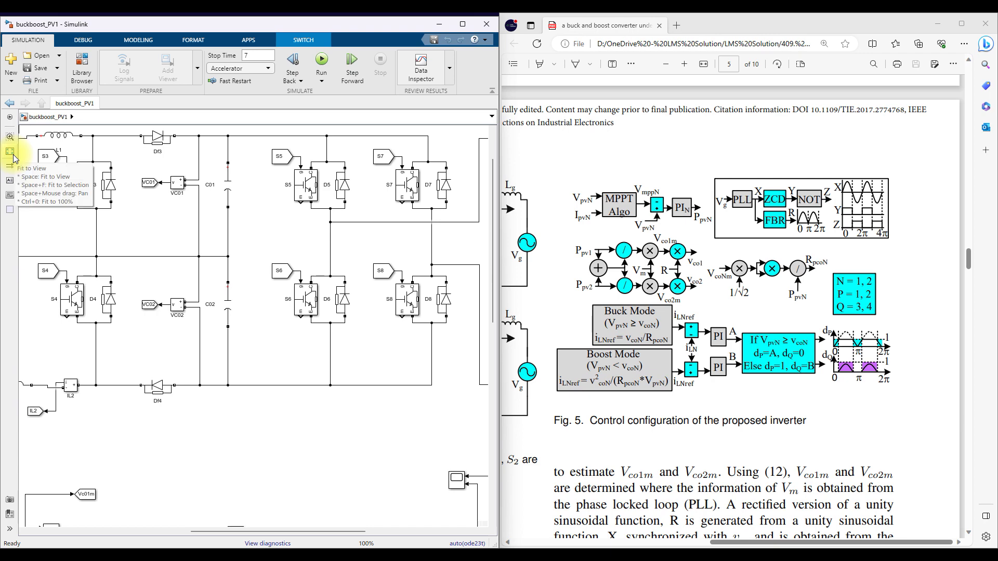
- Examine the model's Vg-based PLL blocks and the Y and Z tags feeding S5 to S8 against Fig. 5's PLL box
left_click(12, 153)
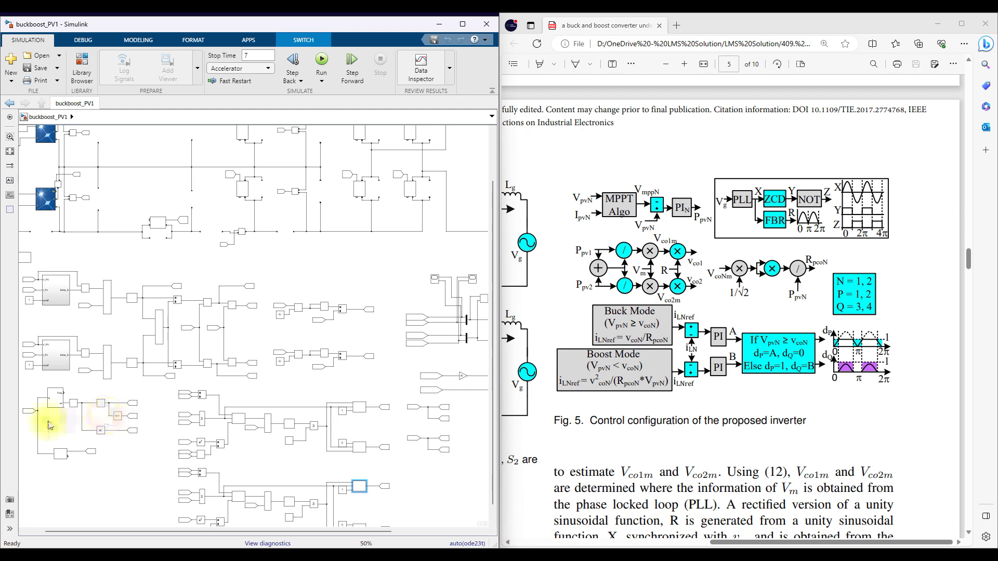
scroll(44, 412, "up", 5)
left_click(10, 154)
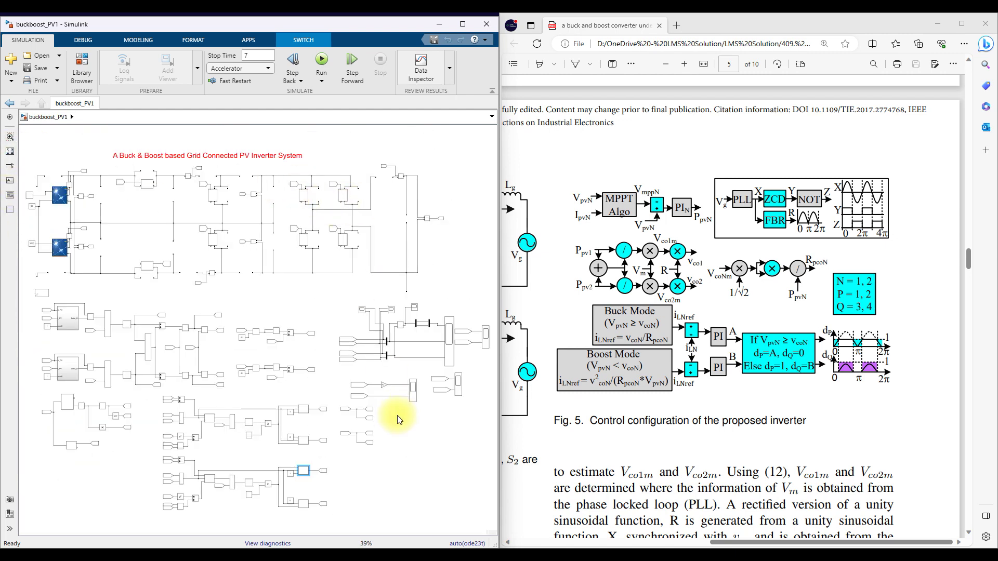
scroll(384, 419, "up", 5)
scroll(385, 419, "down", 1)
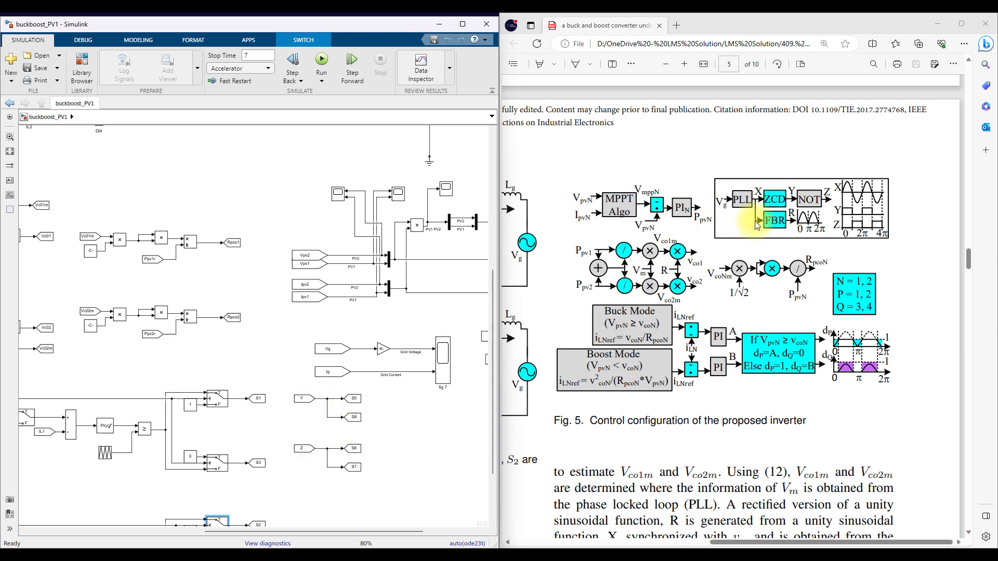
- Circle the model's PLL section producing Y, Z, R and Vm from Vg with the screen pen, then clear the mark
left_click_drag(331, 531, 154, 532)
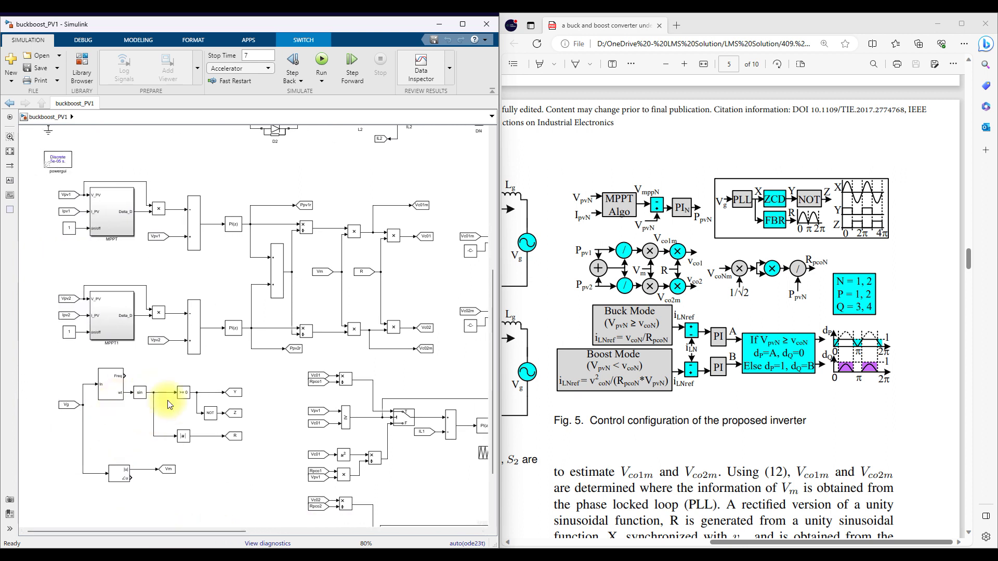
key("F9")
mouse_move(192, 381)
left_mouse_down()
mouse_move(182, 370)
mouse_move(78, 367)
mouse_move(68, 470)
mouse_move(250, 407)
mouse_move(154, 369)
left_mouse_up()
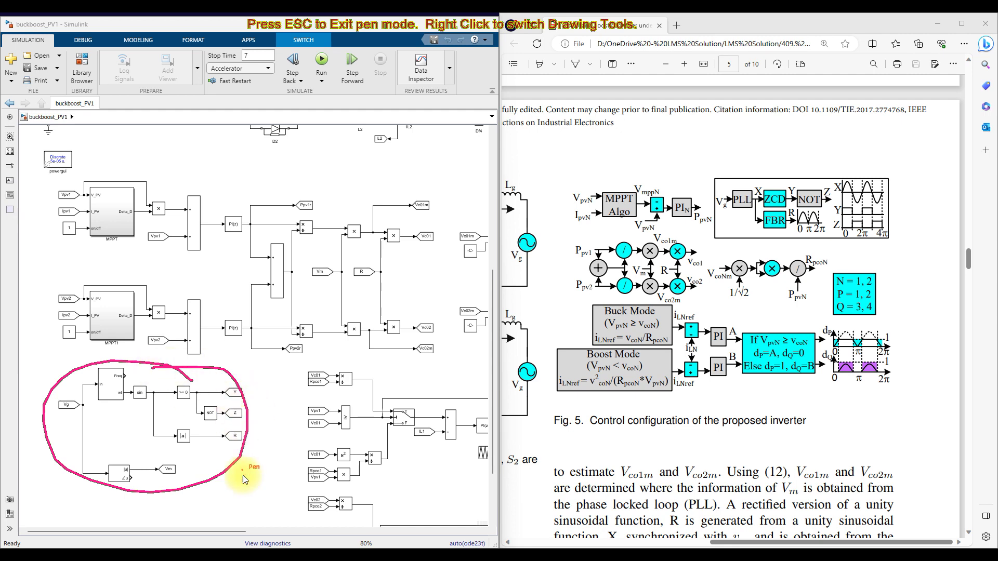
key("Escape")
- Show the Y and Z tags feeding S5 to S8, link them to the inverter bridge with a pen stroke, then clear it
left_click_drag(230, 531, 446, 524)
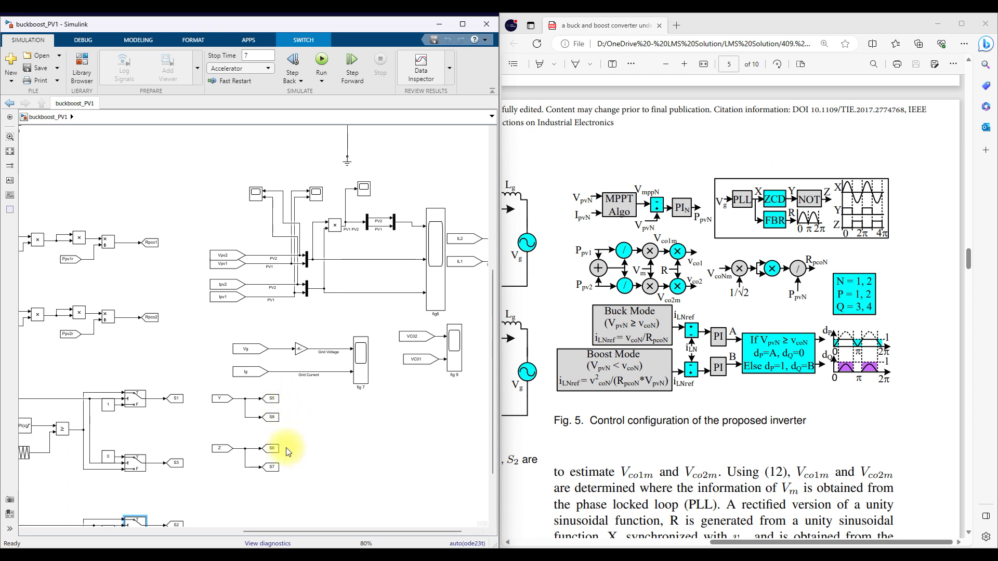
scroll(286, 448, "up", 4)
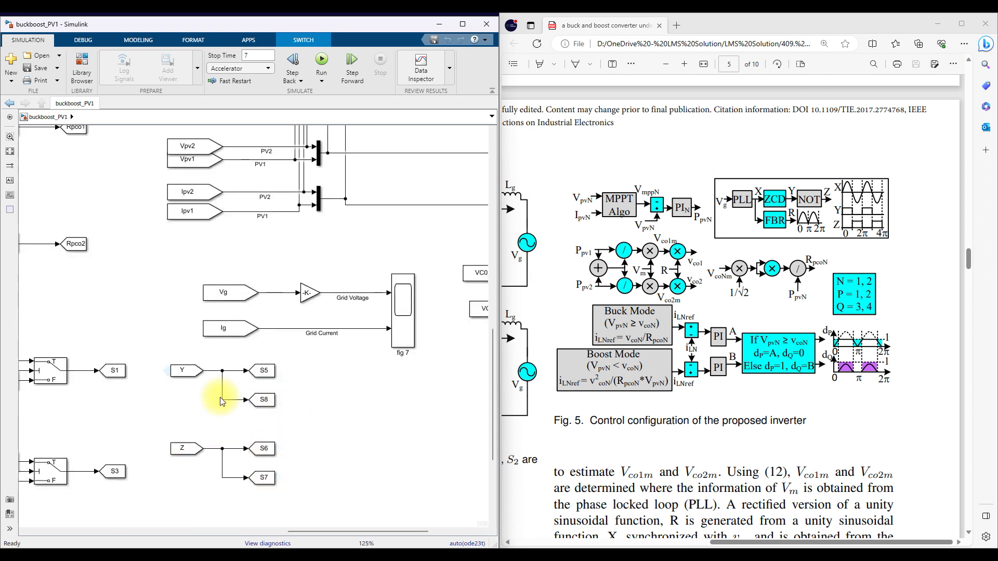
left_click(9, 151)
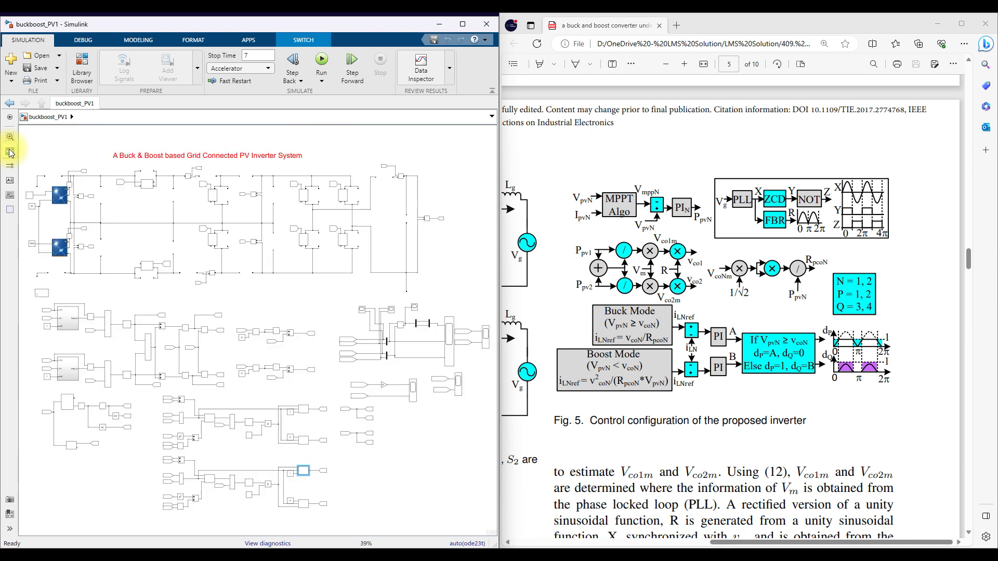
key("ctrl+F10")
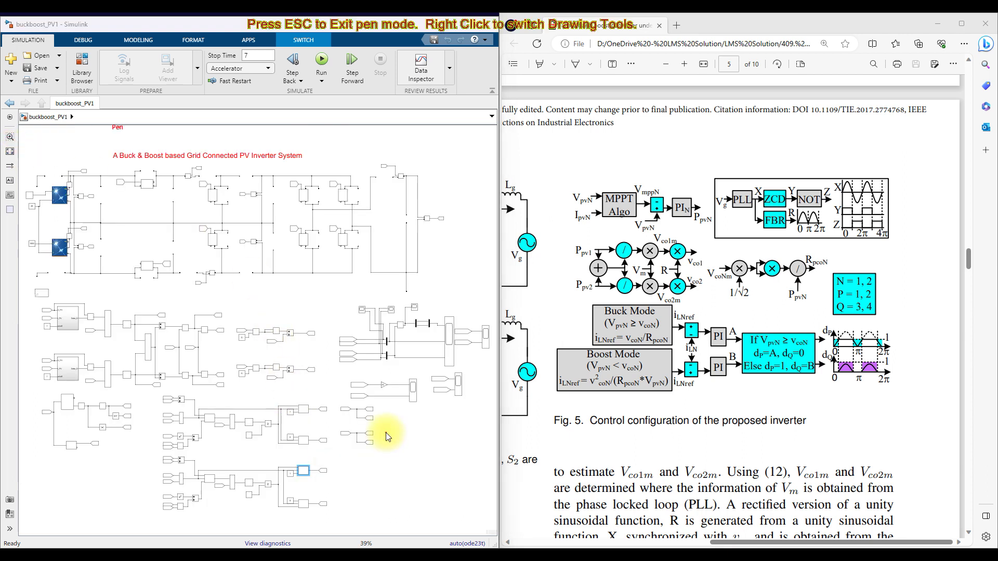
mouse_move(381, 429)
left_mouse_down()
mouse_move(432, 321)
mouse_move(412, 227)
mouse_move(374, 223)
left_mouse_up()
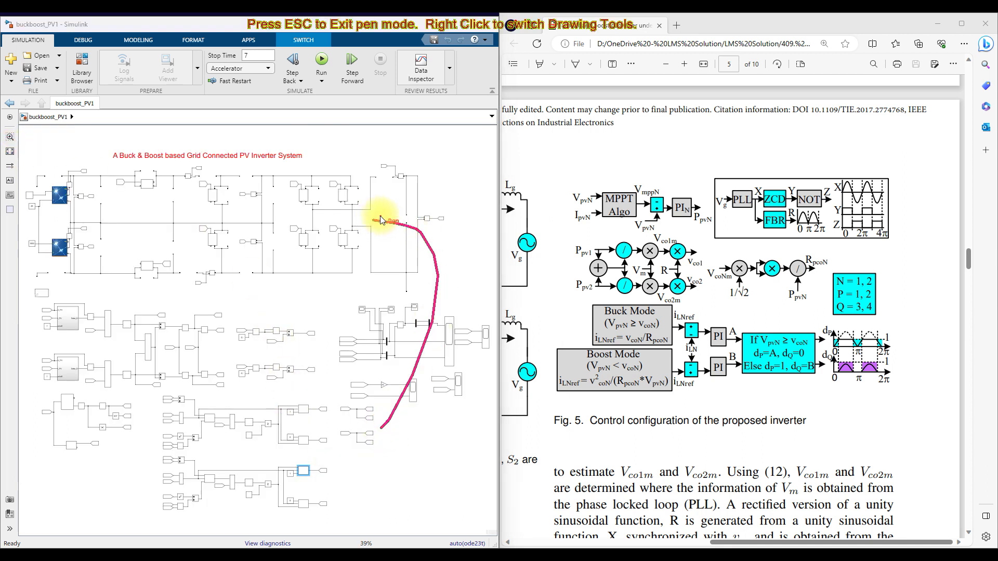
key("Escape")
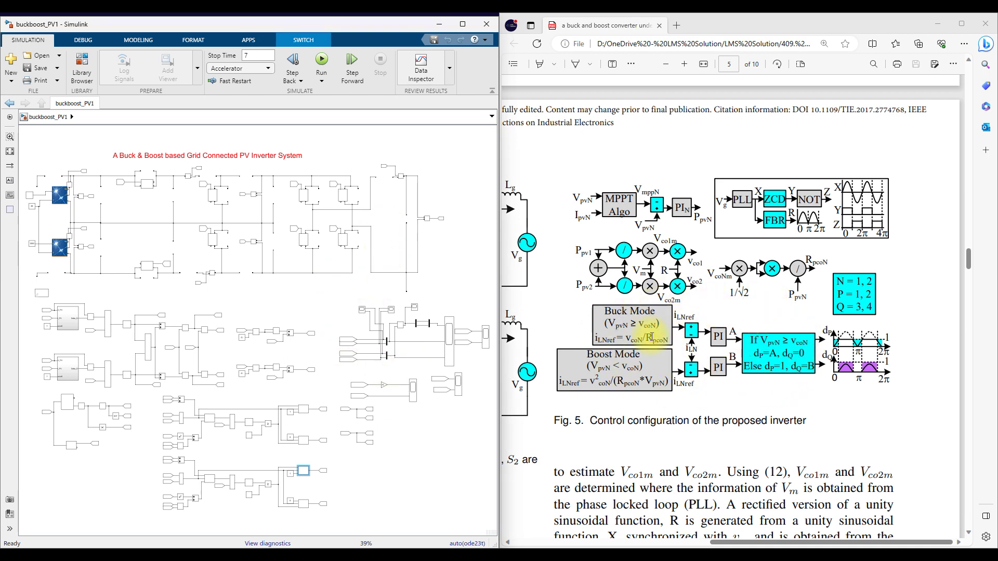
- Circle the MPPT, buck and boost mode and PI control scheme in Fig. 5 with the screen pen
key("ctrl+2")
mouse_move(653, 178)
left_mouse_down()
mouse_move(620, 177)
mouse_move(521, 236)
mouse_move(500, 344)
mouse_move(578, 419)
mouse_move(749, 436)
mouse_move(808, 388)
mouse_move(822, 264)
mouse_move(743, 246)
mouse_move(684, 213)
mouse_move(680, 187)
mouse_move(633, 180)
left_mouse_up()
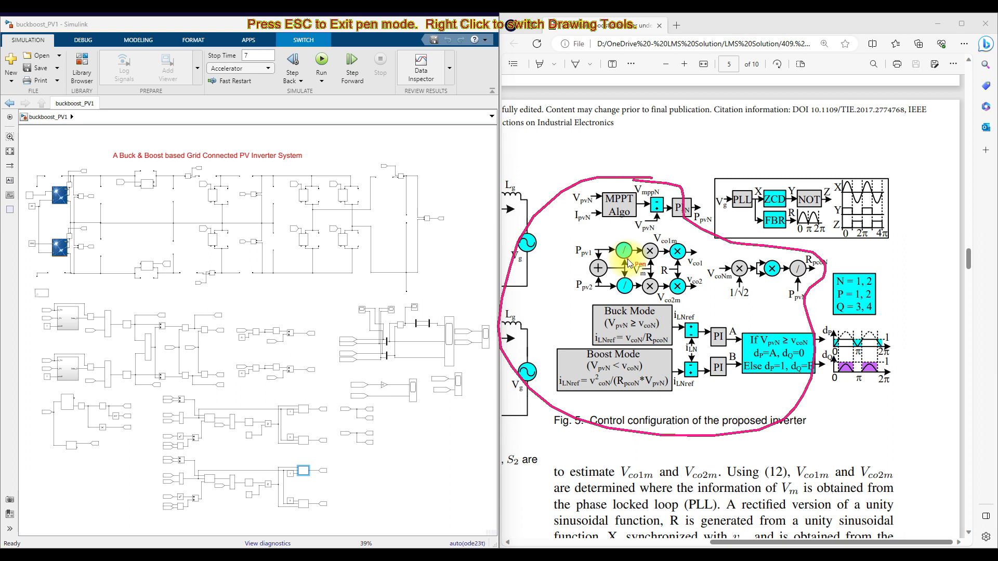